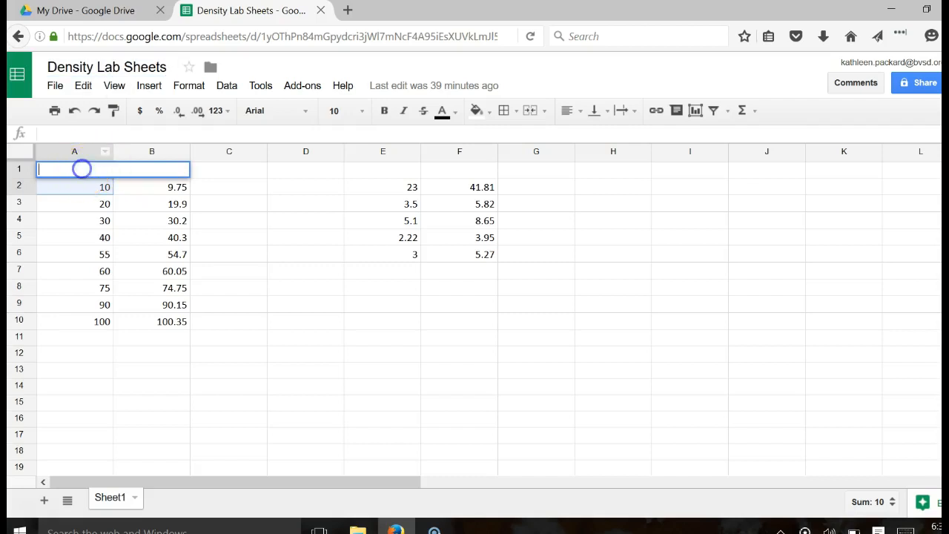
- Enter the heading 'Volume of water (mL)' in cell A1
{"action": "left_click", "coordinate": [72, 216]}
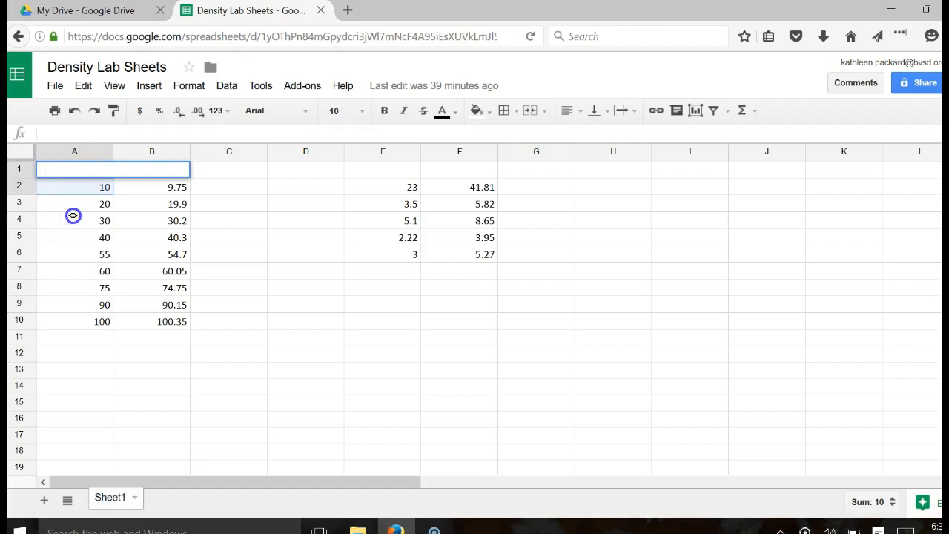
{"action": "left_click", "coordinate": [72, 257]}
{"action": "left_click", "coordinate": [209, 256]}
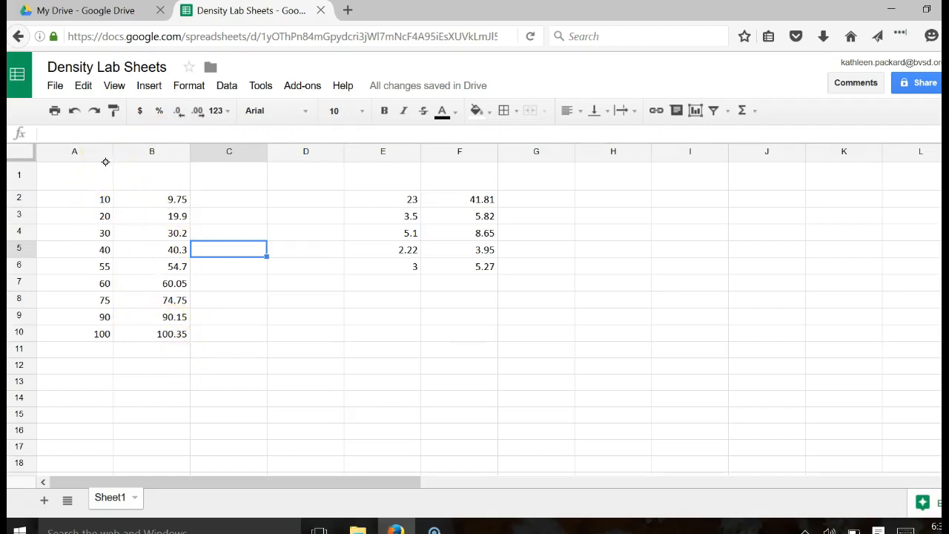
{"action": "left_click", "coordinate": [65, 176]}
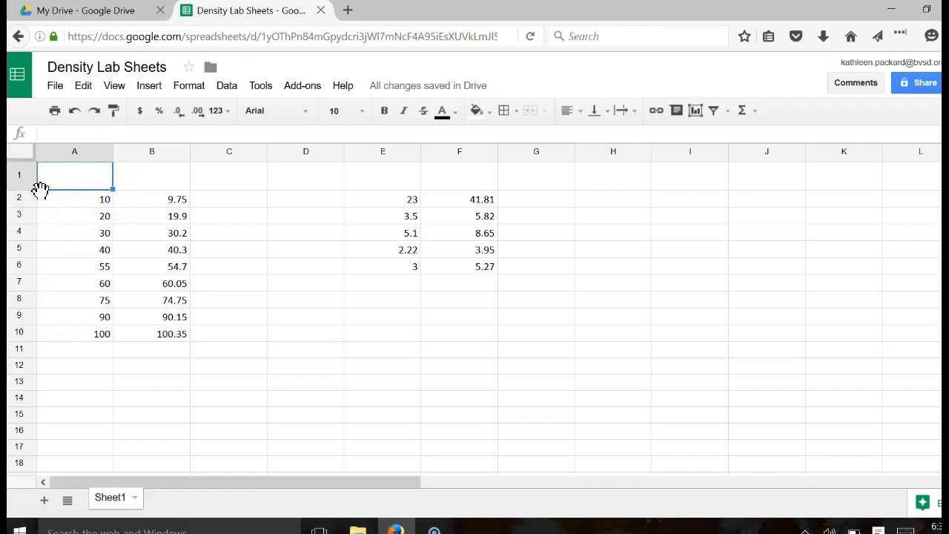
{"action": "type", "text": "Volu"}
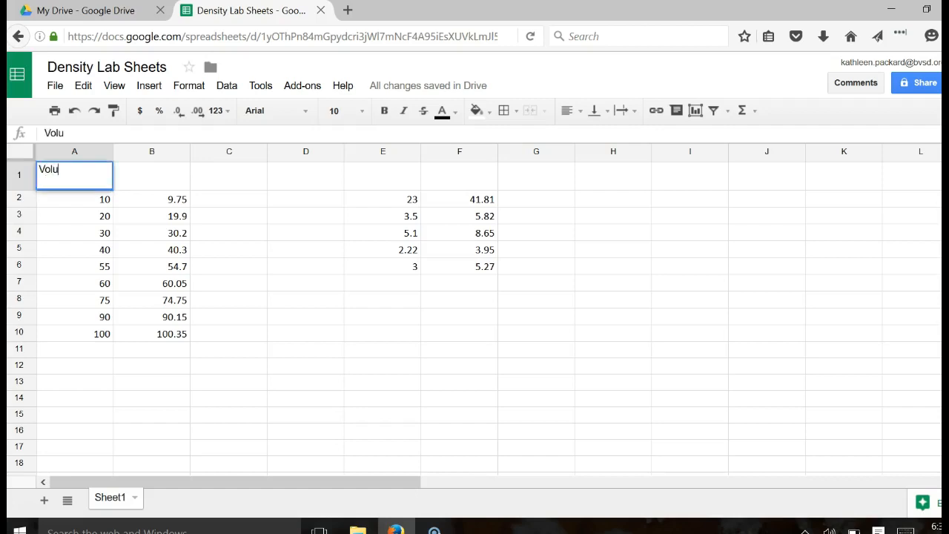
{"action": "type", "text": "me of water (mL"}
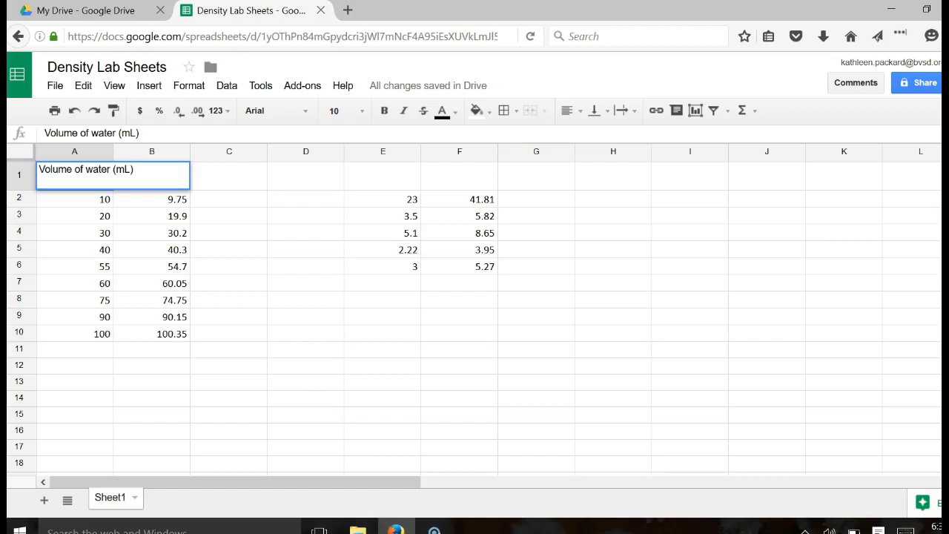
{"action": "key", "text": "Return"}
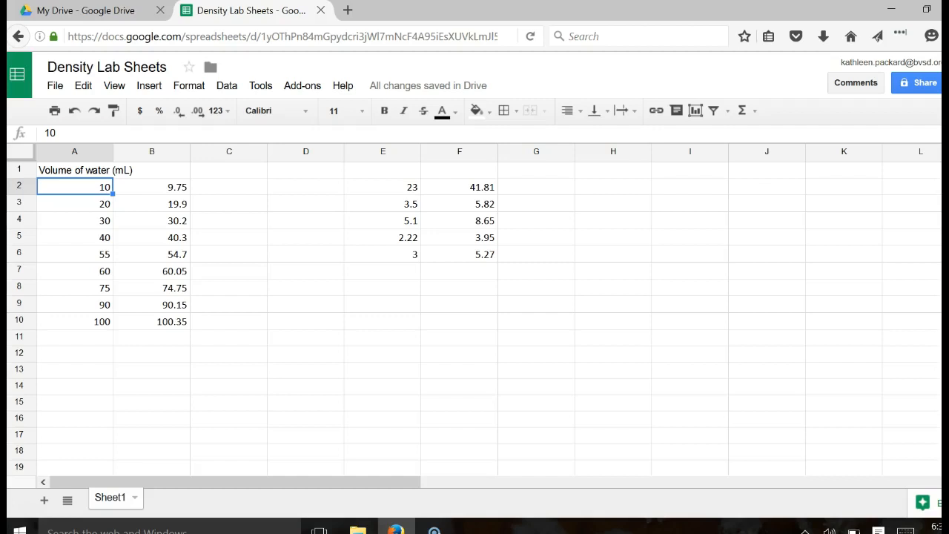
- Wrap column A so the heading fits on two lines at its original width
{"action": "left_click", "coordinate": [80, 151]}
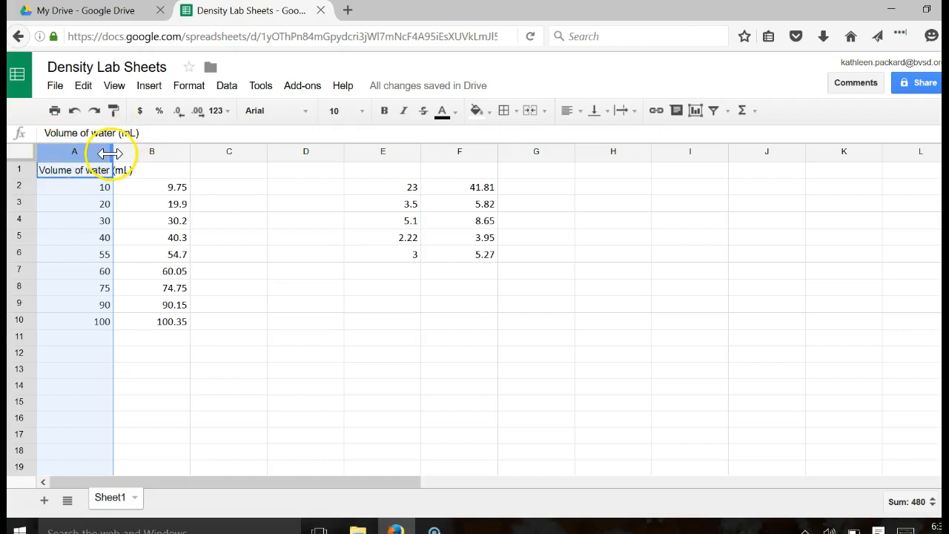
{"action": "right_click", "coordinate": [153, 149]}
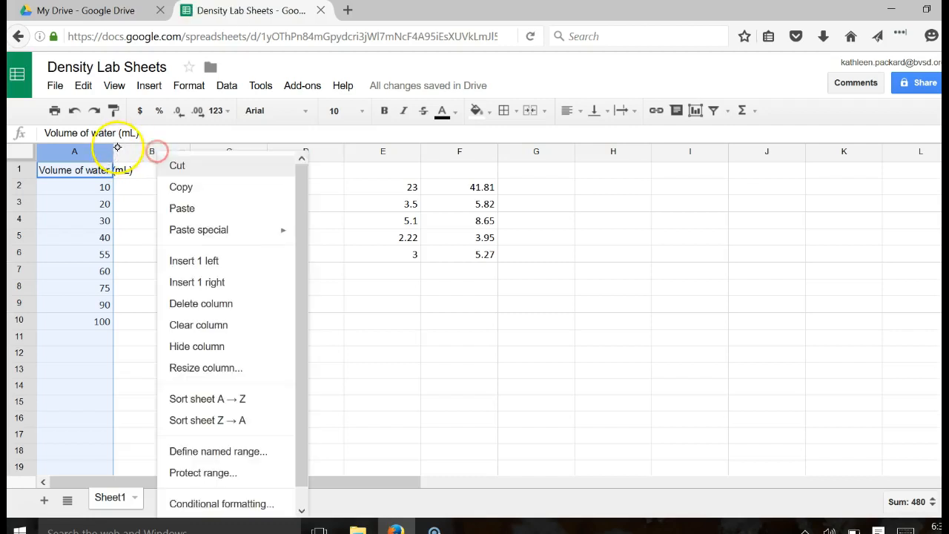
{"action": "left_click", "coordinate": [114, 152]}
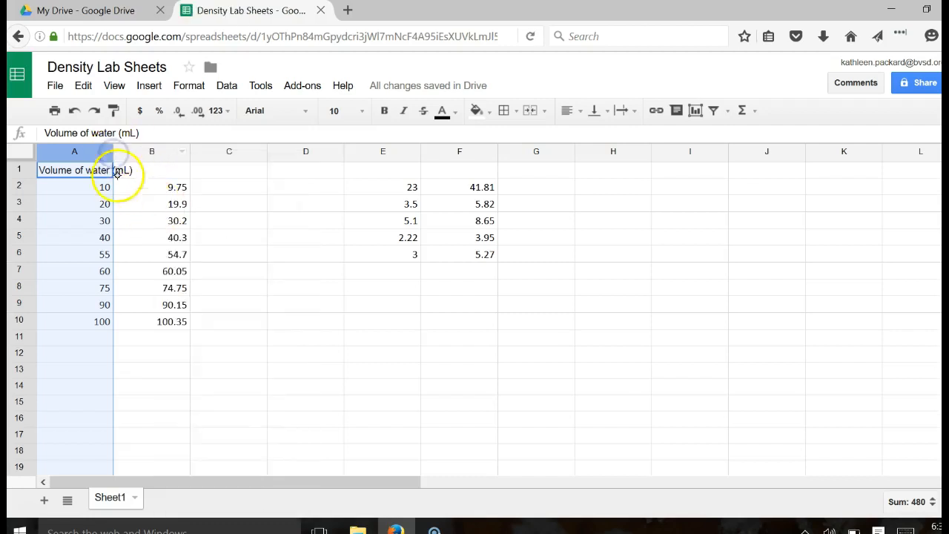
{"action": "left_click", "coordinate": [117, 151]}
{"action": "left_click", "coordinate": [81, 152]}
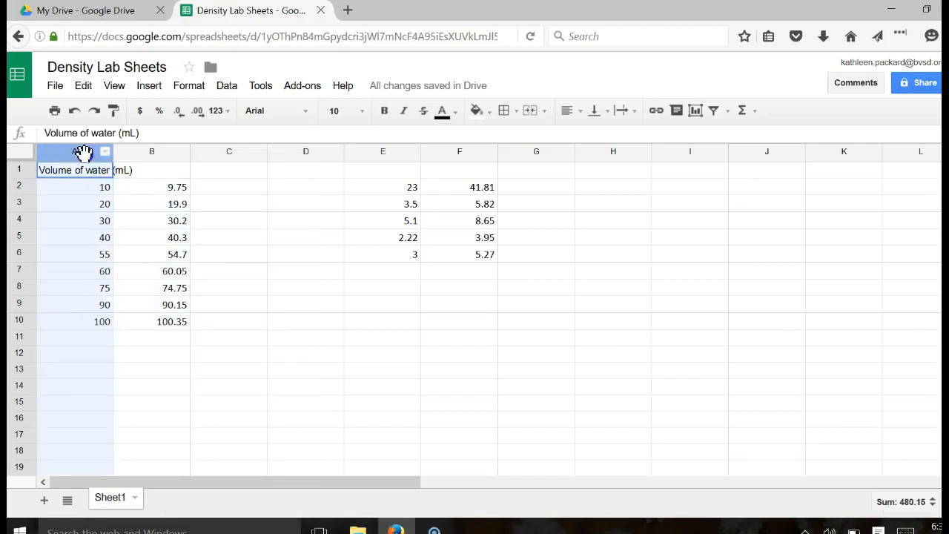
{"action": "left_click_drag", "start_coordinate": [114, 151], "coordinate": [158, 153]}
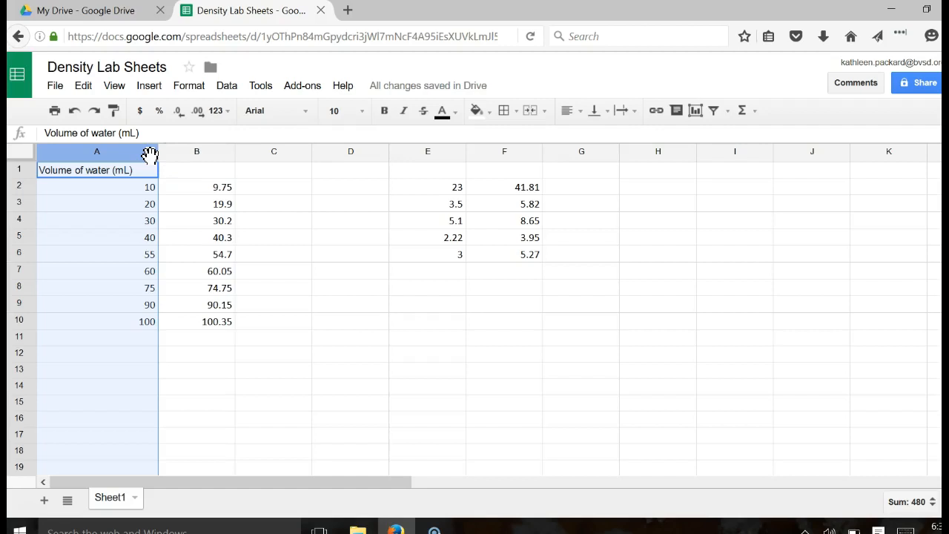
{"action": "left_click", "coordinate": [74, 111]}
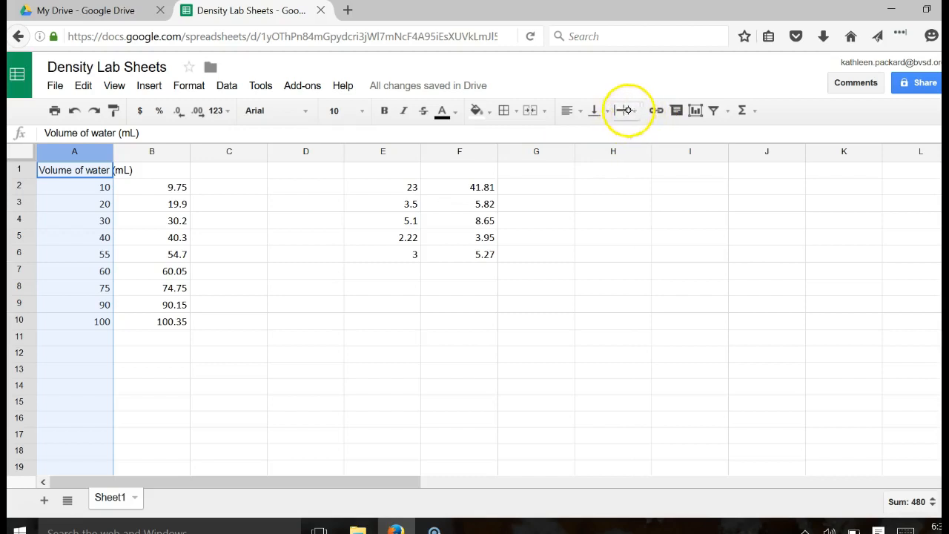
{"action": "left_click", "coordinate": [634, 115]}
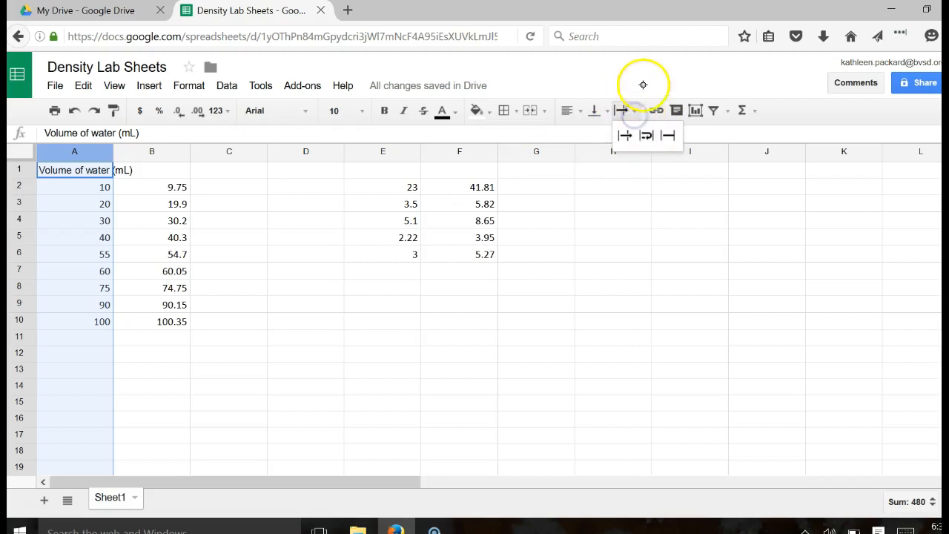
{"action": "left_click", "coordinate": [649, 150]}
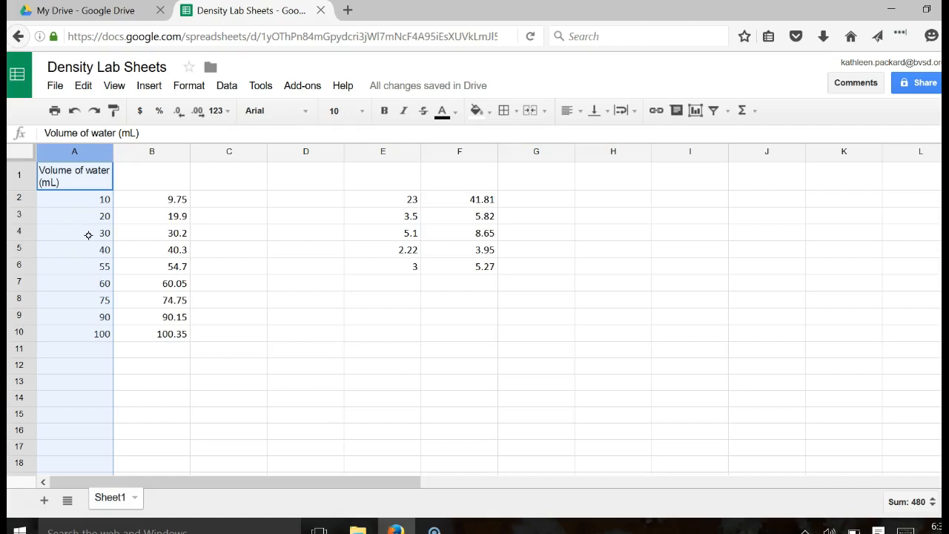
{"action": "left_click", "coordinate": [170, 166]}
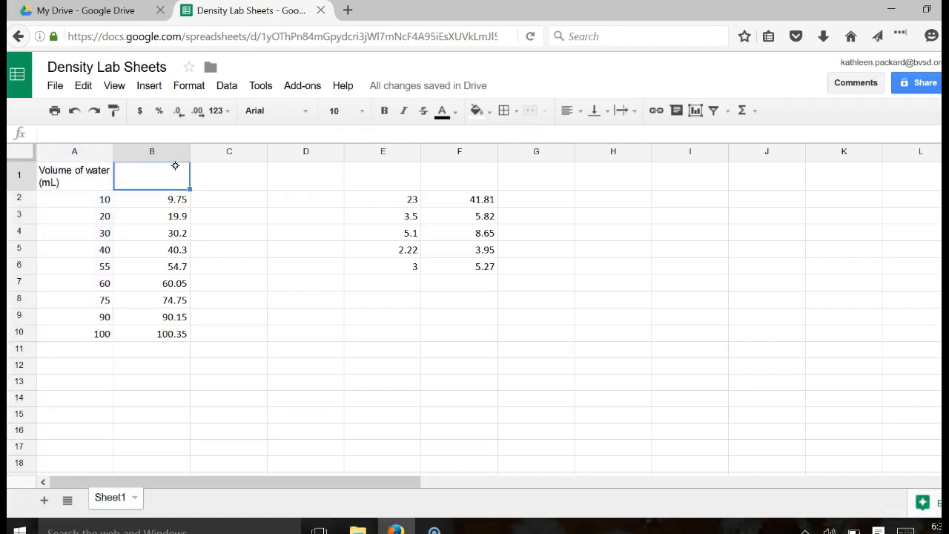
- Enter 'Mass of water (g)' in B1 and wrap column B
{"action": "type", "text": "Mass of water (g)"}
{"action": "key", "text": "Return"}
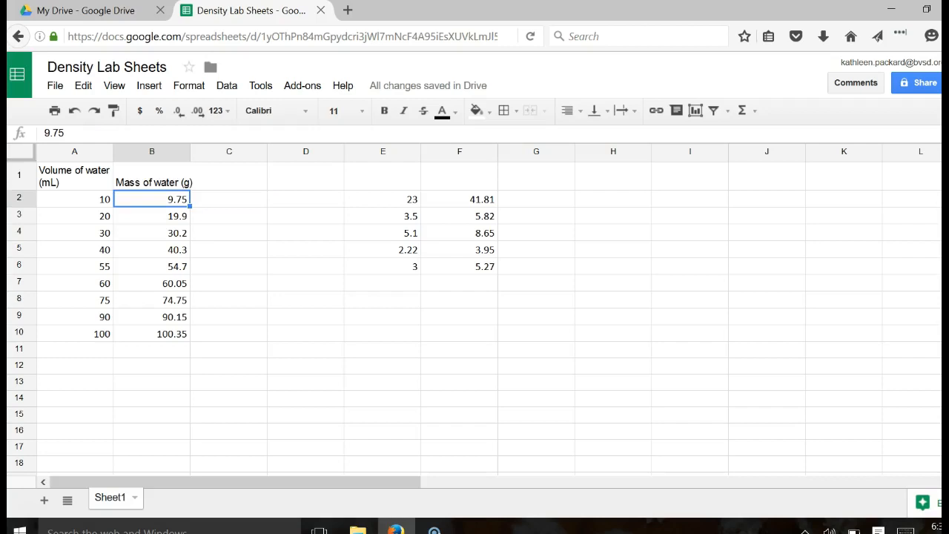
{"action": "left_click", "coordinate": [172, 151]}
{"action": "left_click", "coordinate": [623, 110]}
{"action": "left_click", "coordinate": [647, 138]}
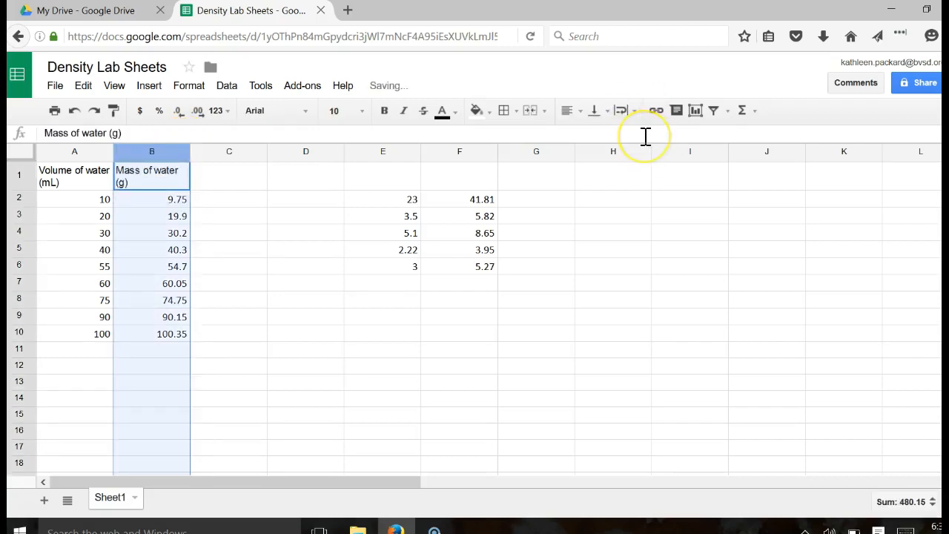
- Enter 'Density of water (g/mL)' in C1 and wrap column C
{"action": "left_click", "coordinate": [221, 181]}
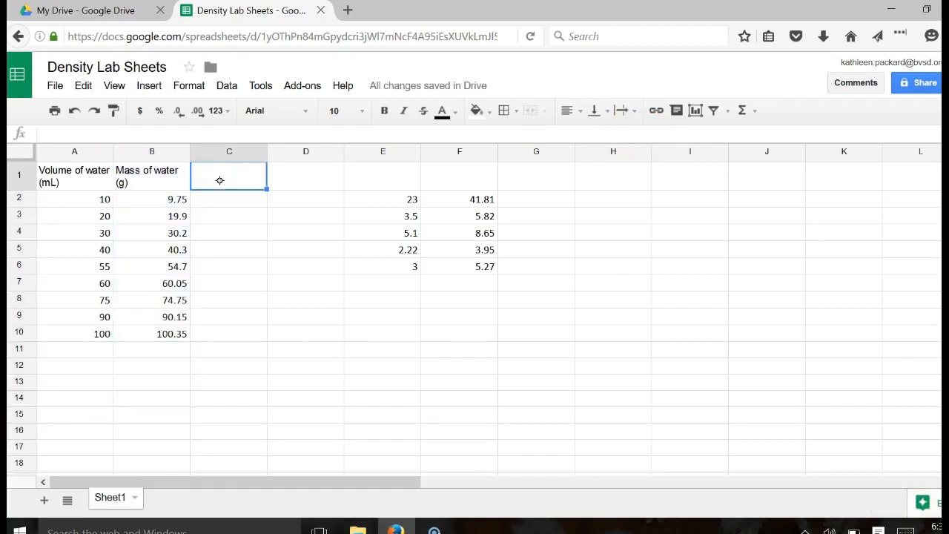
{"action": "type", "text": "Density"}
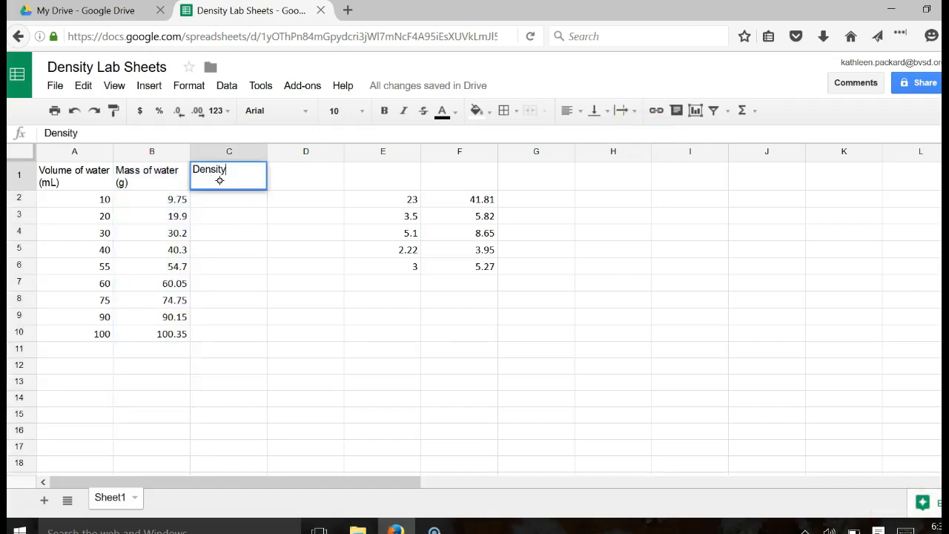
{"action": "type", "text": " of water (g/mL)"}
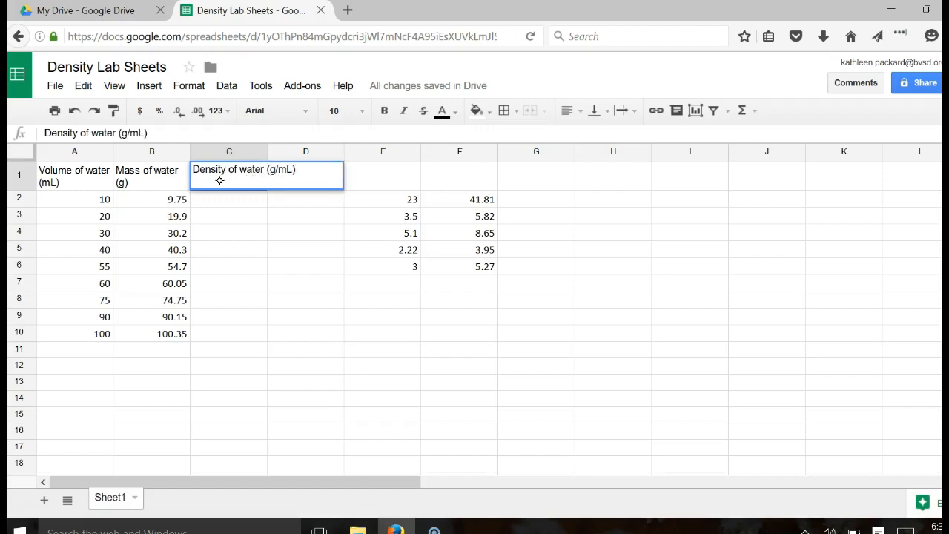
{"action": "key", "text": "Return"}
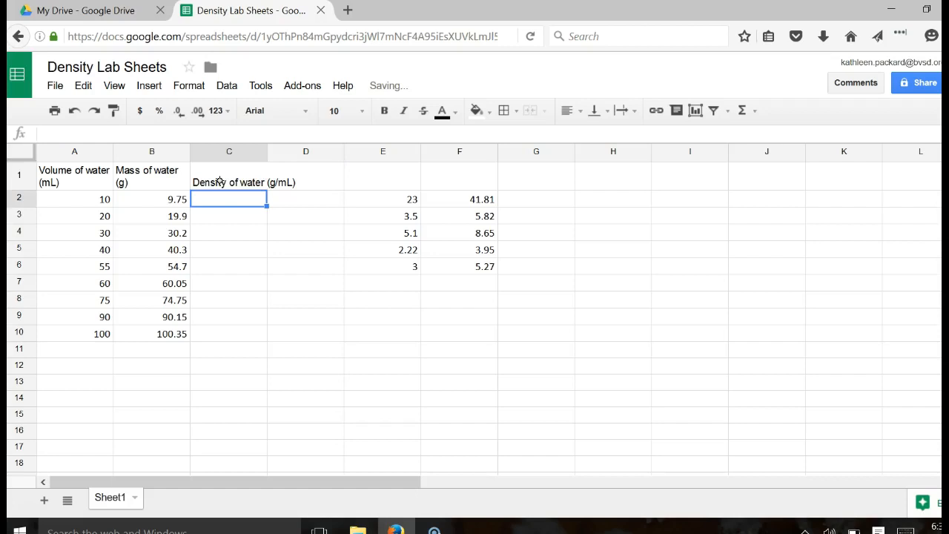
{"action": "left_click", "coordinate": [250, 151]}
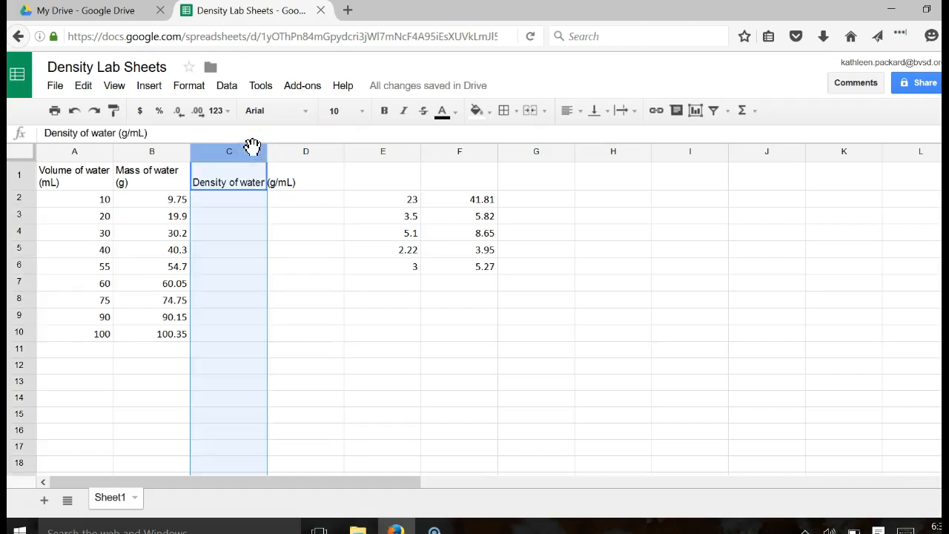
{"action": "left_click", "coordinate": [626, 111]}
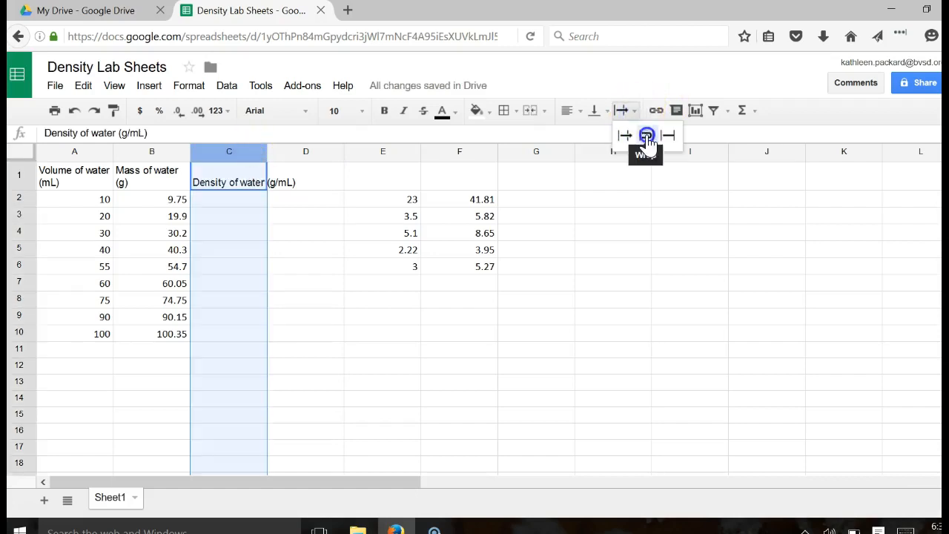
{"action": "left_click", "coordinate": [651, 130]}
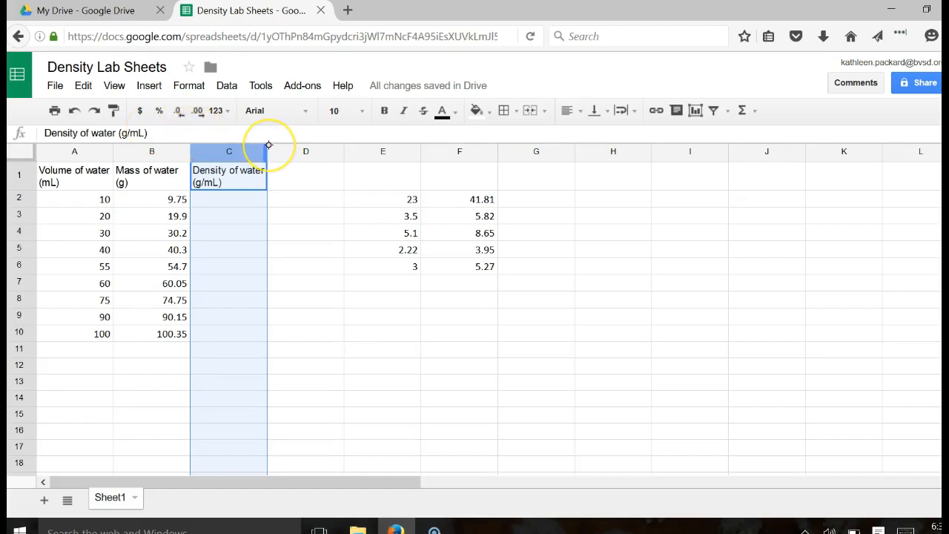
- Format the column A water volumes to show one decimal place
{"action": "left_click", "coordinate": [80, 151]}
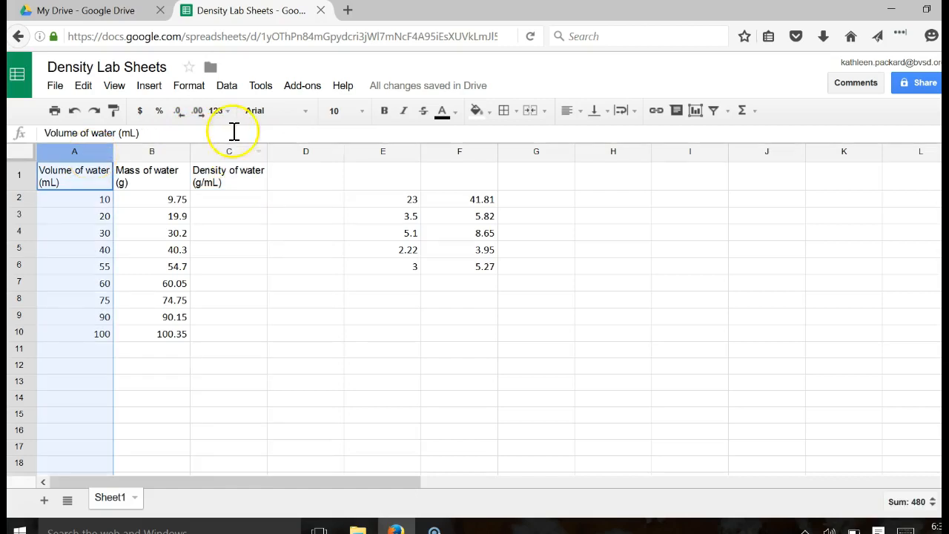
{"action": "left_click", "coordinate": [201, 110]}
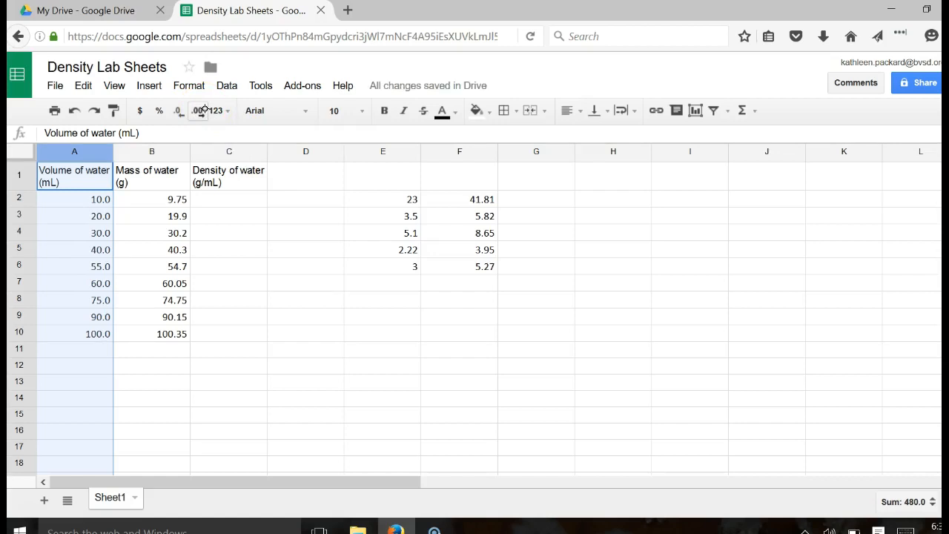
{"action": "left_click", "coordinate": [198, 111]}
{"action": "left_click", "coordinate": [200, 110]}
{"action": "left_click", "coordinate": [202, 112]}
{"action": "left_click", "coordinate": [199, 112]}
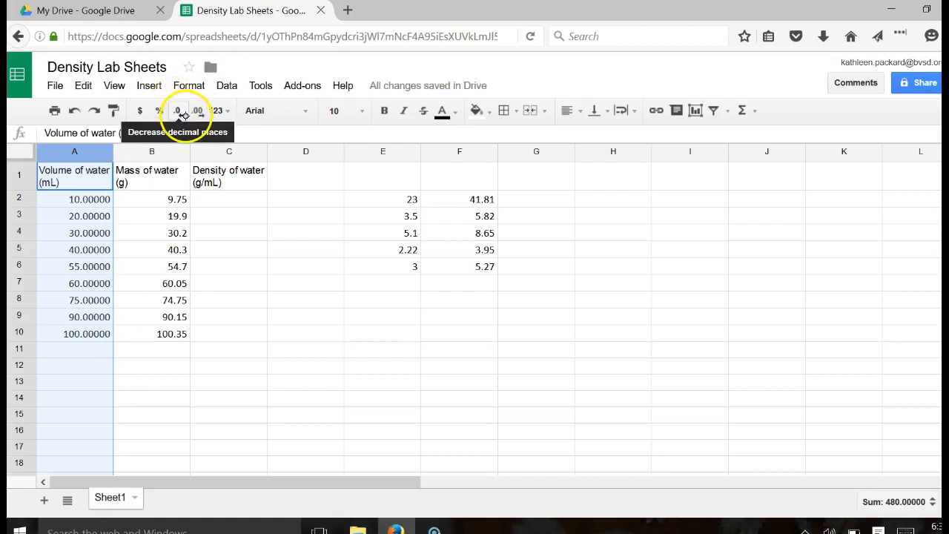
{"action": "left_click", "coordinate": [179, 111]}
{"action": "left_click", "coordinate": [179, 111]}
{"action": "left_click", "coordinate": [179, 111]}
{"action": "left_click", "coordinate": [178, 111]}
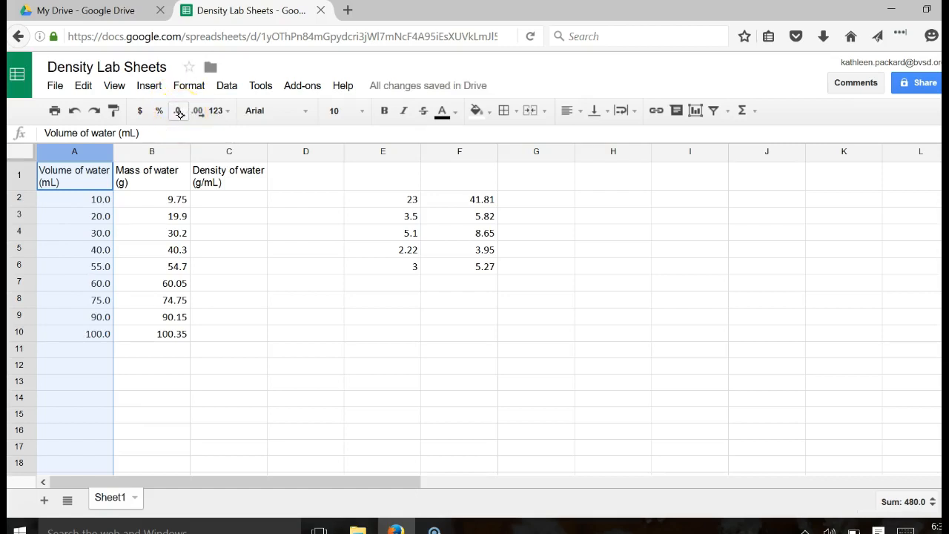
- Format the column B masses to two decimal places, e.g. 19.90
{"action": "left_click", "coordinate": [166, 151]}
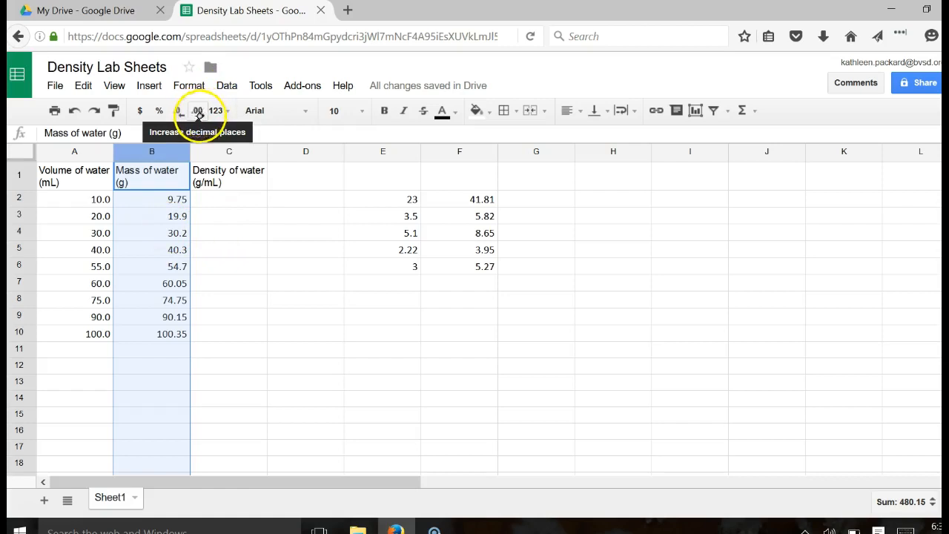
{"action": "left_click", "coordinate": [197, 111]}
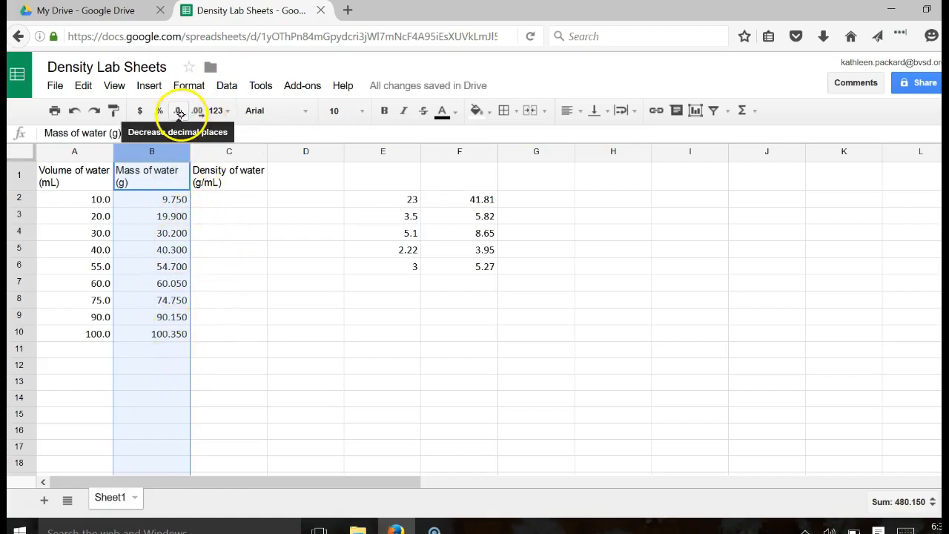
{"action": "left_click", "coordinate": [179, 112]}
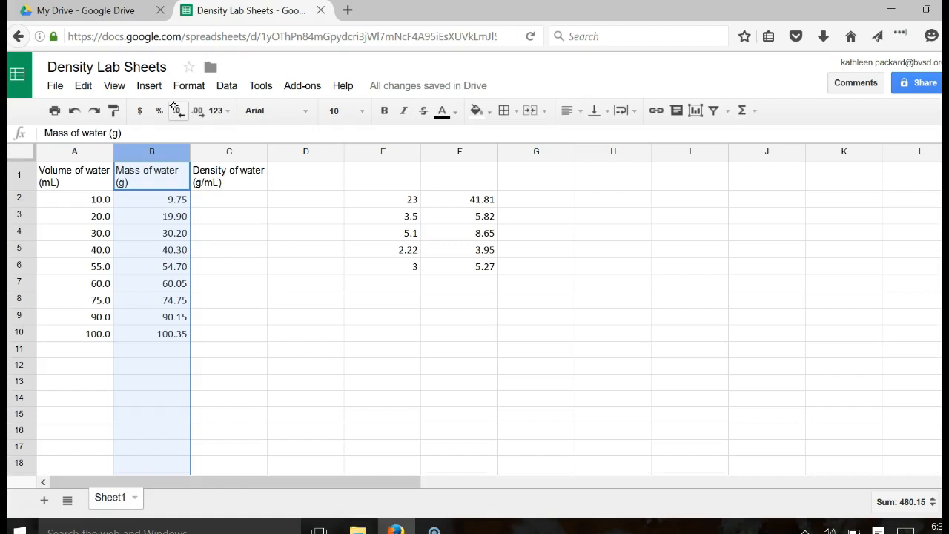
{"action": "left_click", "coordinate": [235, 199]}
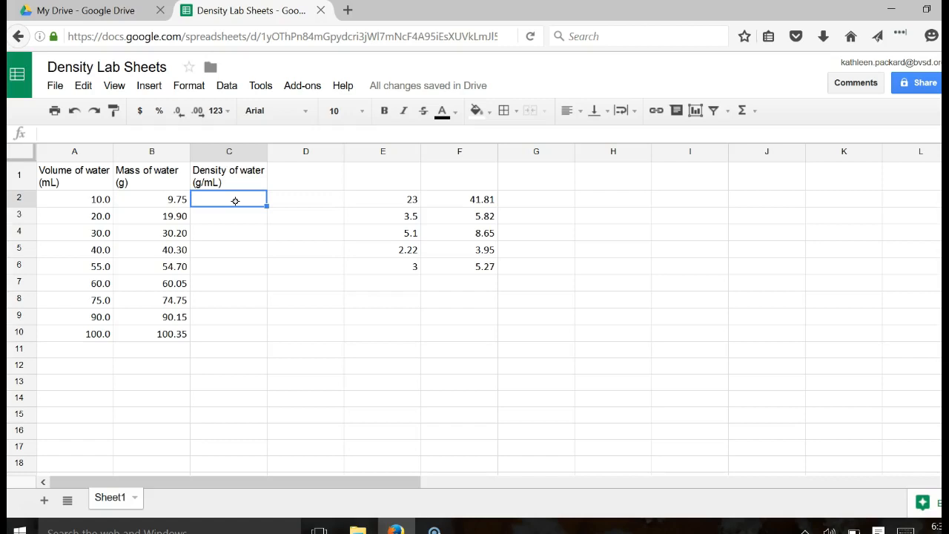
- Enter the density formula =B2/A2 in C2
{"action": "type", "text": "="}
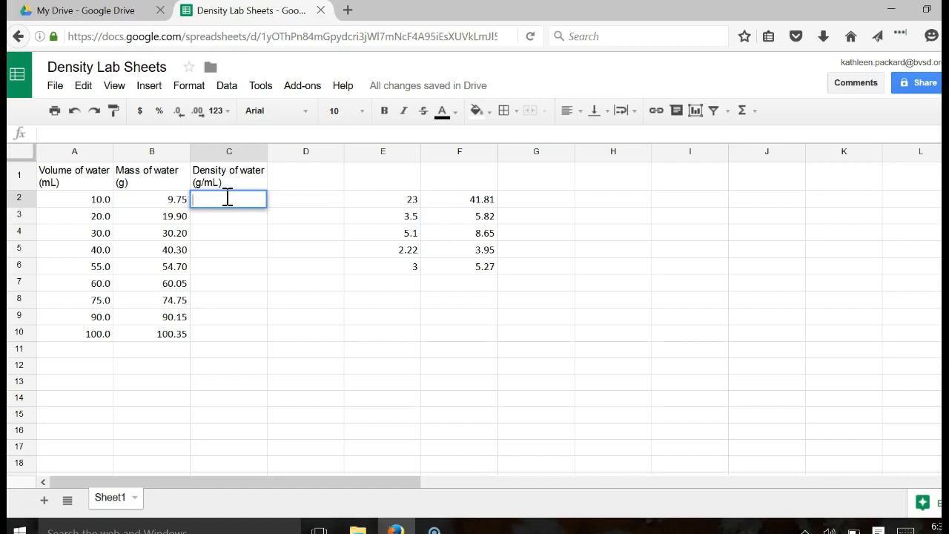
{"action": "type", "text": "="}
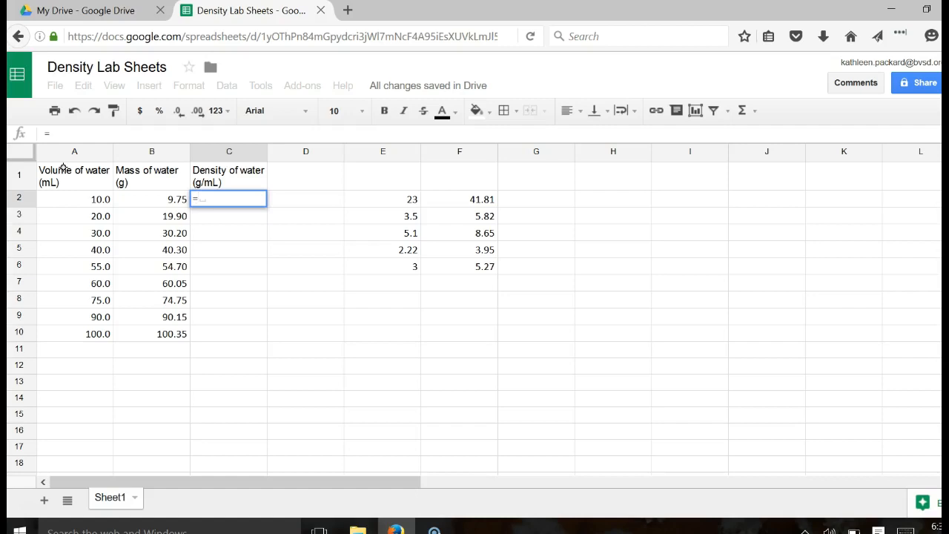
{"action": "left_click", "coordinate": [172, 200]}
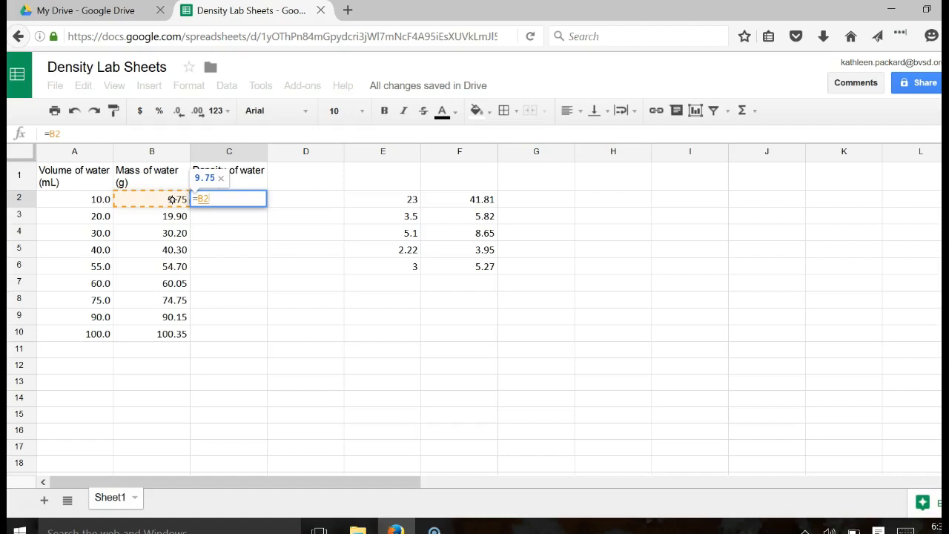
{"action": "type", "text": "/"}
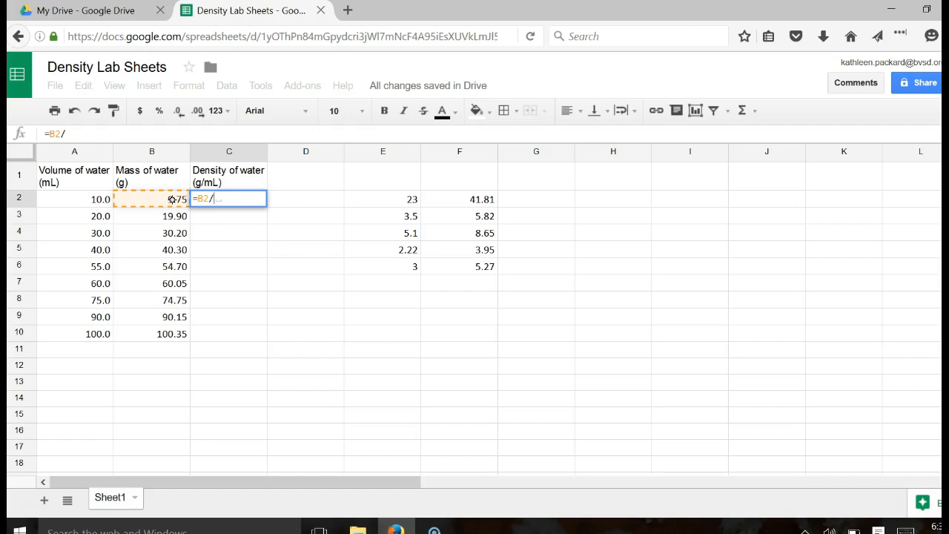
{"action": "left_click", "coordinate": [86, 198]}
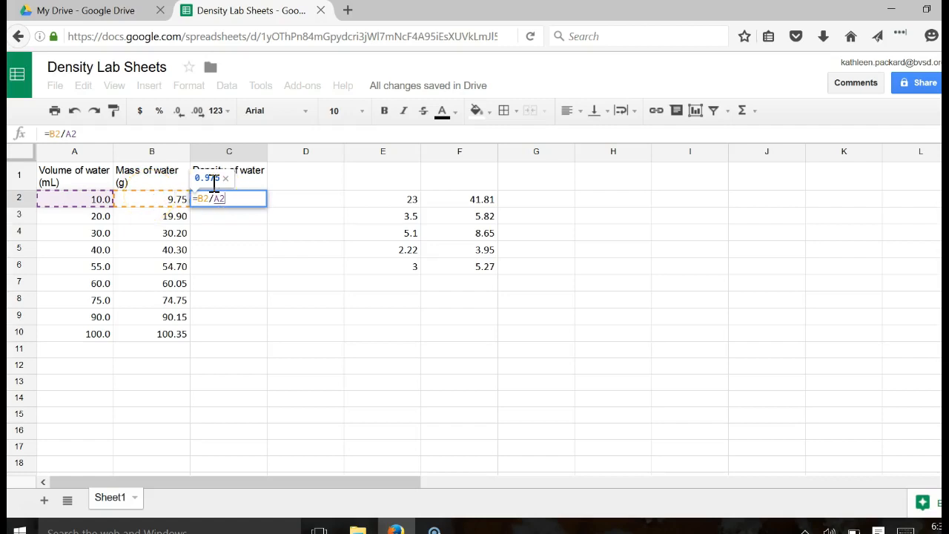
{"action": "key", "text": "Return"}
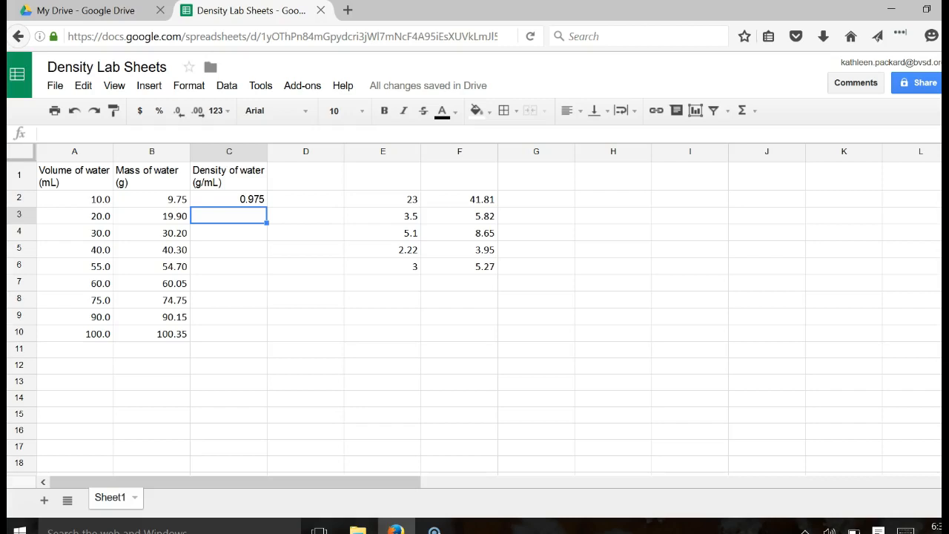
- Fill the C2 density formula down through C10
{"action": "left_click", "coordinate": [257, 196]}
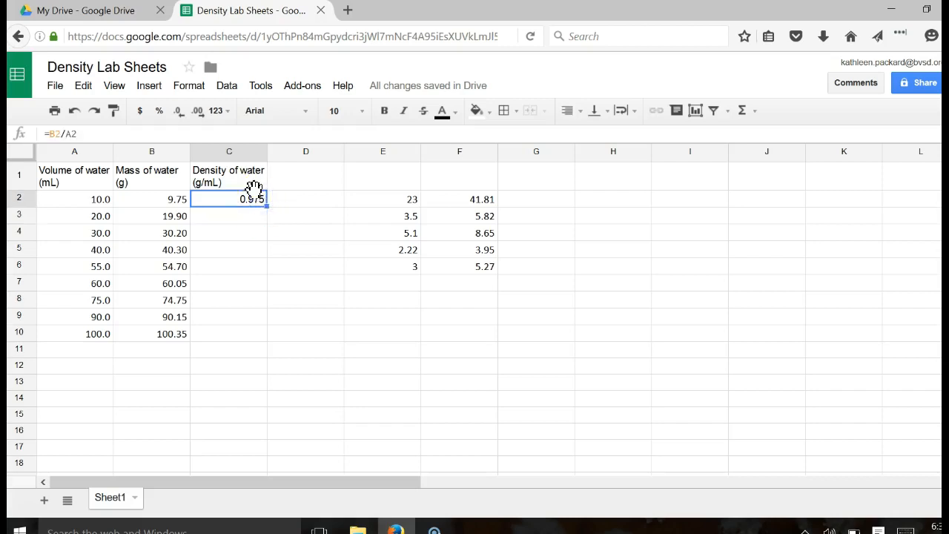
{"action": "left_click", "coordinate": [253, 189]}
{"action": "right_click", "coordinate": [270, 348]}
{"action": "left_click", "coordinate": [239, 247]}
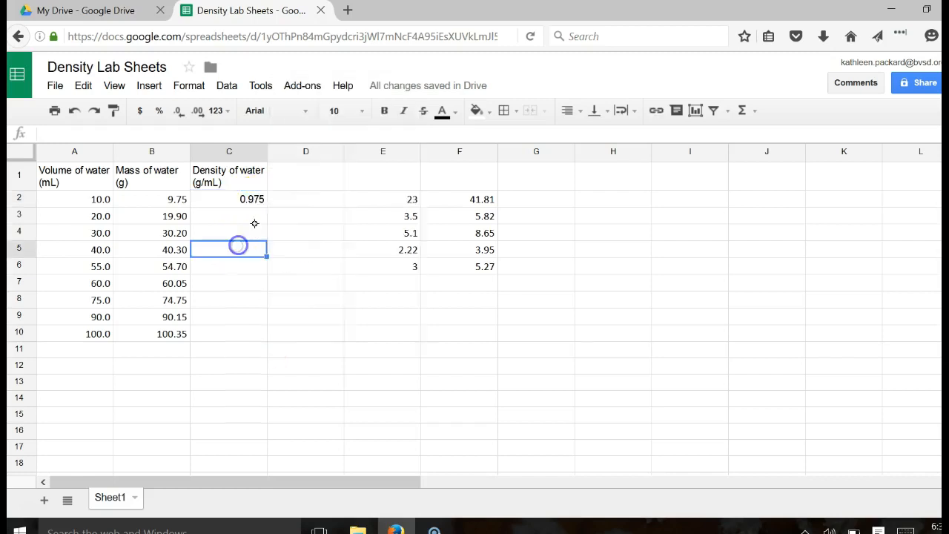
{"action": "left_click", "coordinate": [254, 201]}
{"action": "left_click_drag", "start_coordinate": [266, 207], "coordinate": [267, 335]}
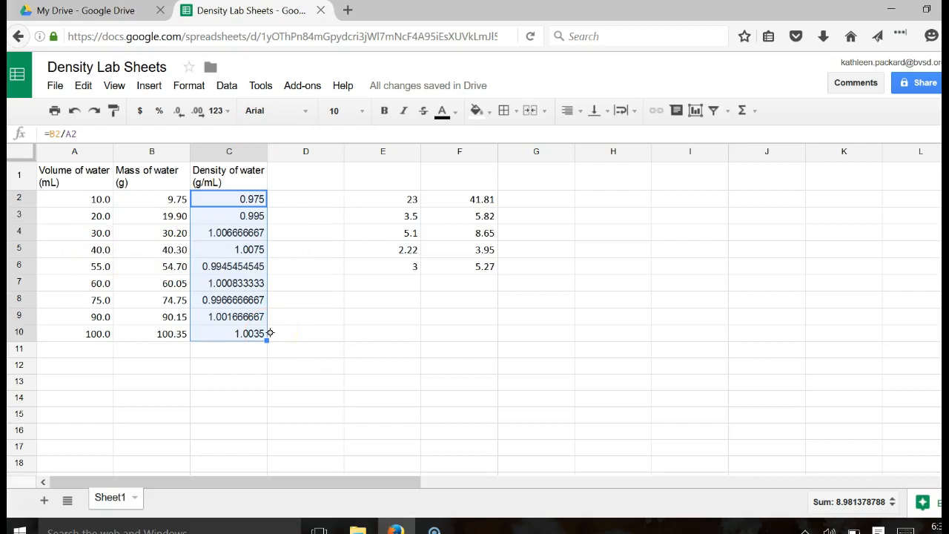
{"action": "left_click", "coordinate": [209, 152]}
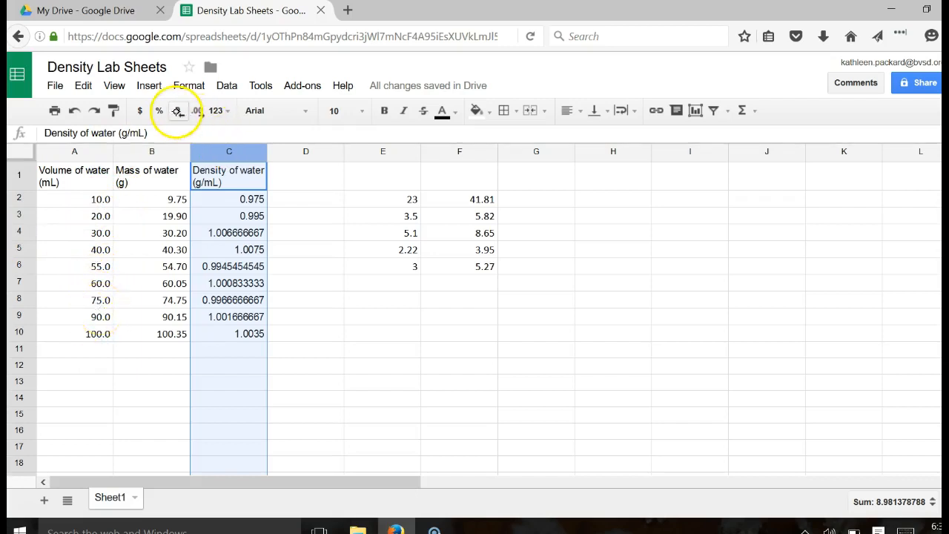
- Round the densities to three decimals, with C4:C9 reduced to two decimals
{"action": "left_click", "coordinate": [178, 110]}
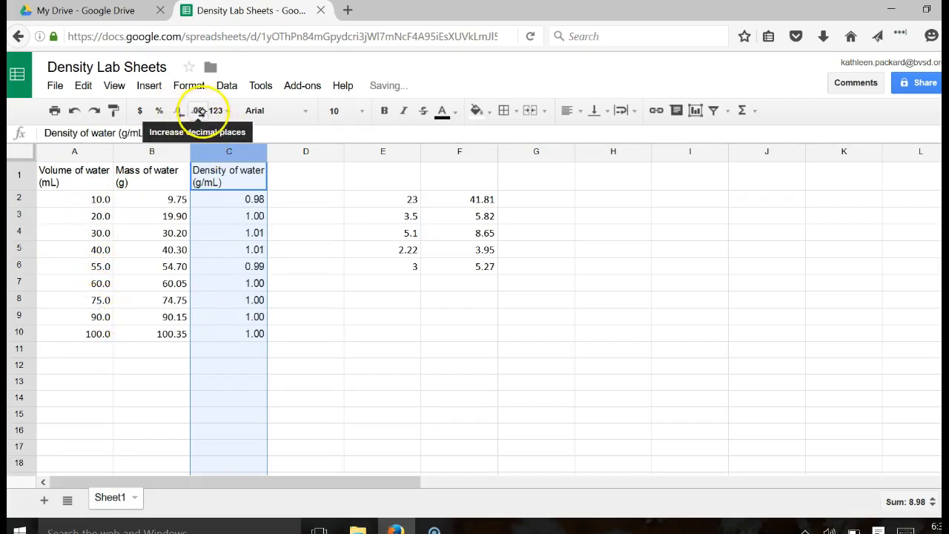
{"action": "left_click", "coordinate": [199, 111]}
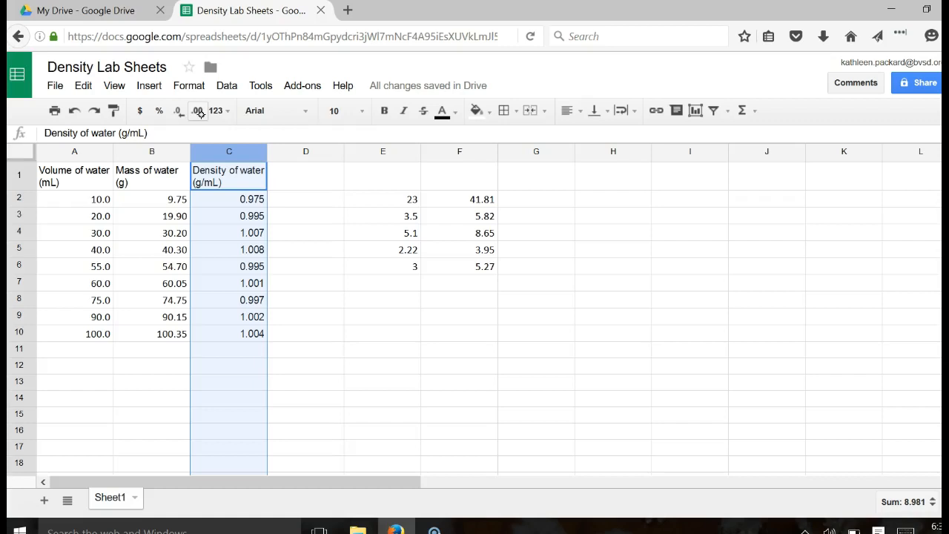
{"action": "left_click", "coordinate": [252, 232]}
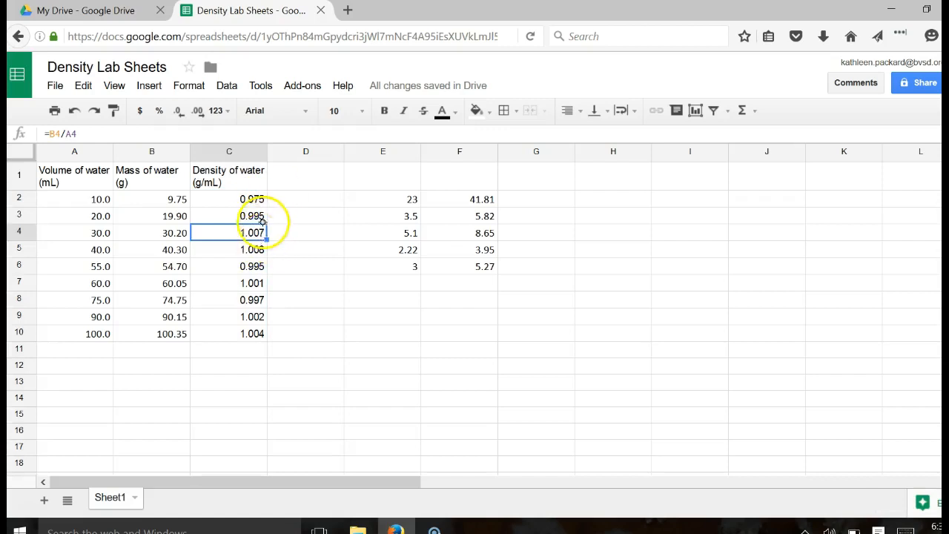
{"action": "left_click_drag", "start_coordinate": [213, 232], "coordinate": [229, 312]}
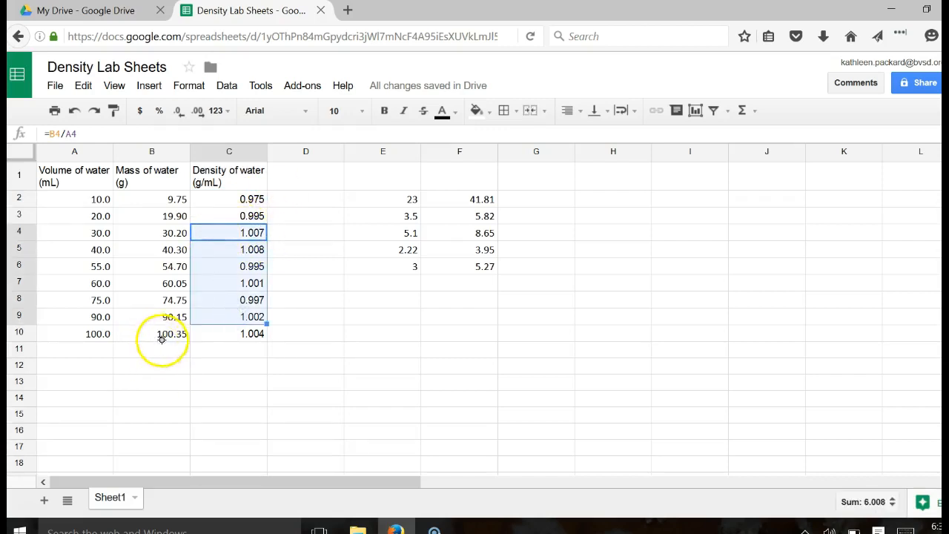
{"action": "left_click", "coordinate": [178, 111]}
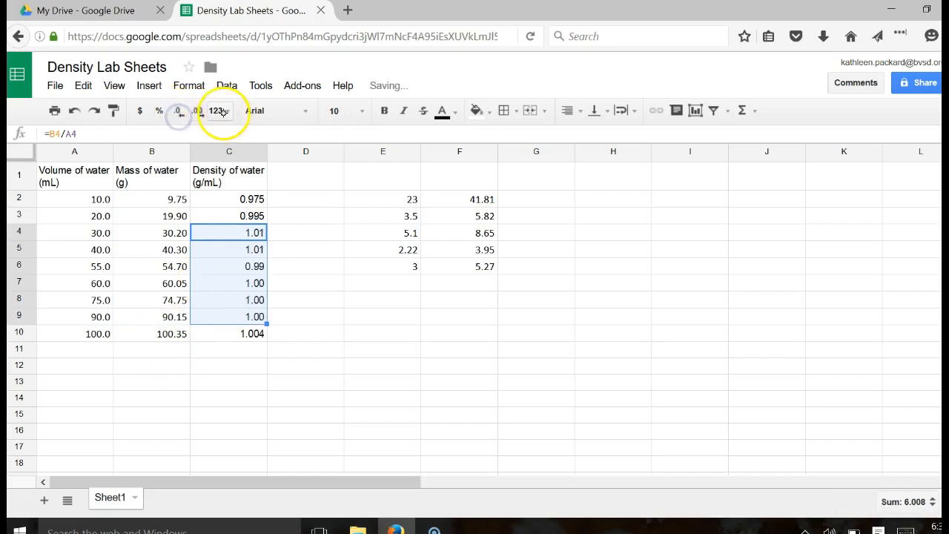
- Show C6's density with three decimals as 0.995
{"action": "left_click", "coordinate": [255, 265]}
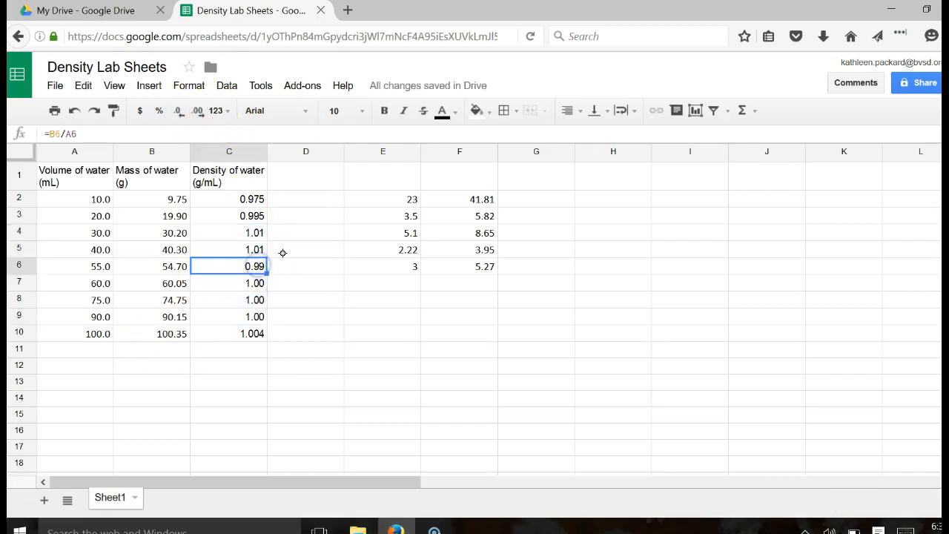
{"action": "left_click", "coordinate": [215, 111]}
{"action": "left_click", "coordinate": [165, 350]}
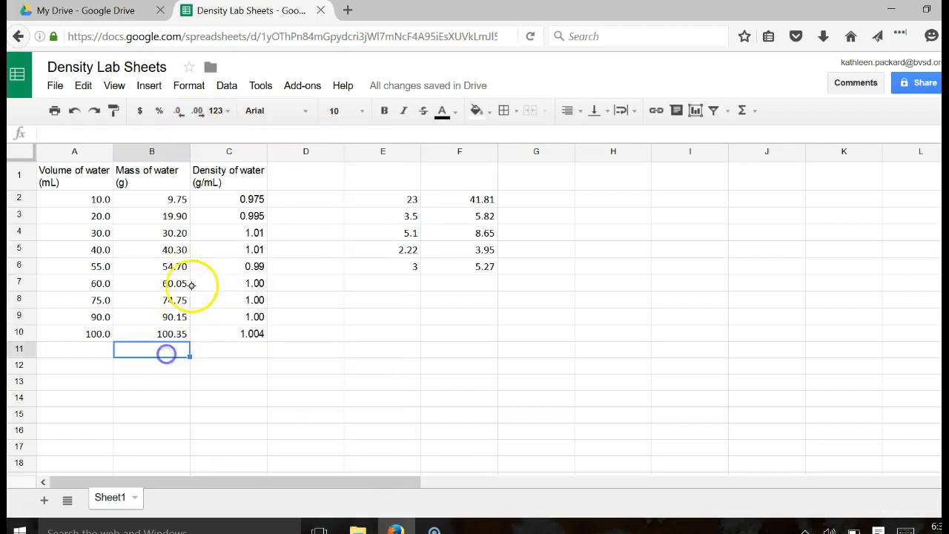
{"action": "left_click", "coordinate": [248, 266]}
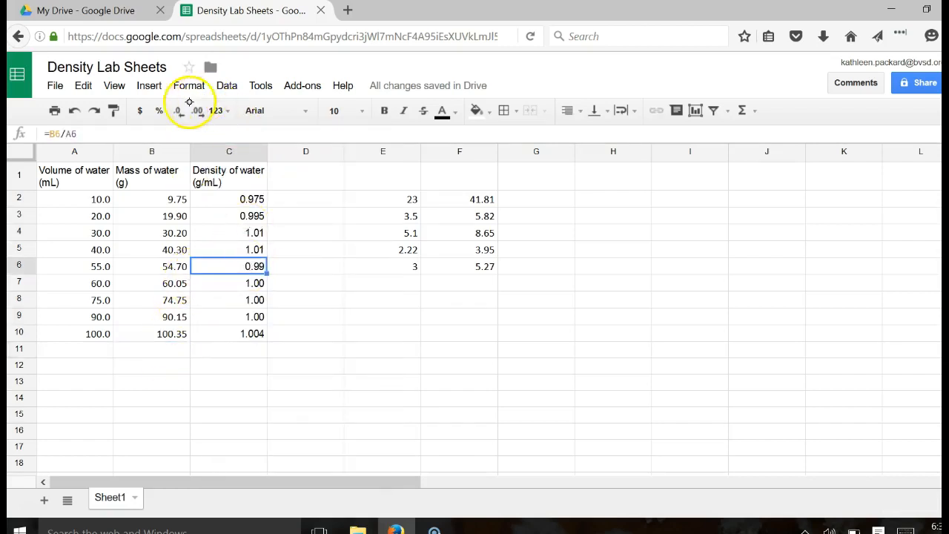
{"action": "left_click", "coordinate": [199, 111]}
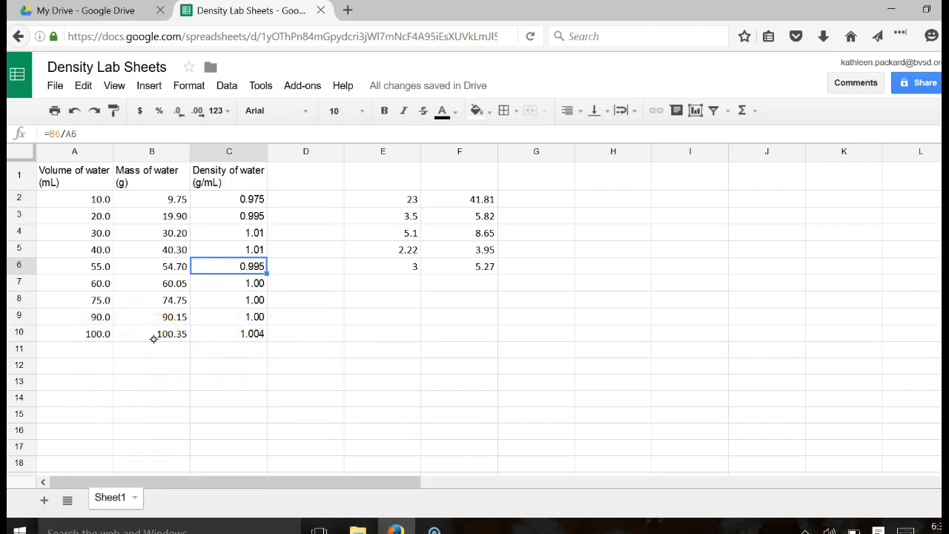
{"action": "left_click", "coordinate": [200, 366]}
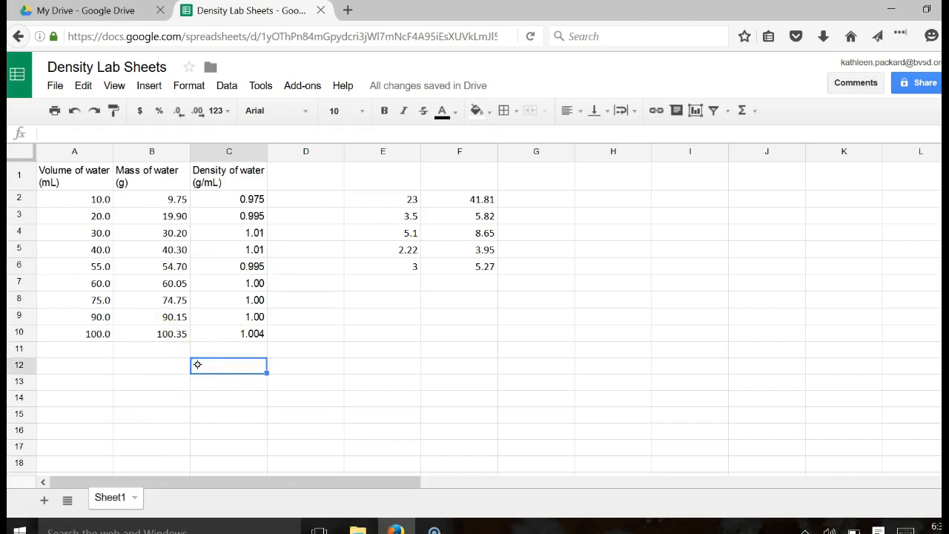
- Enter =AVERAGE(C2:C10) in C12, giving a mean water density of 0.998
{"action": "type", "text": "="}
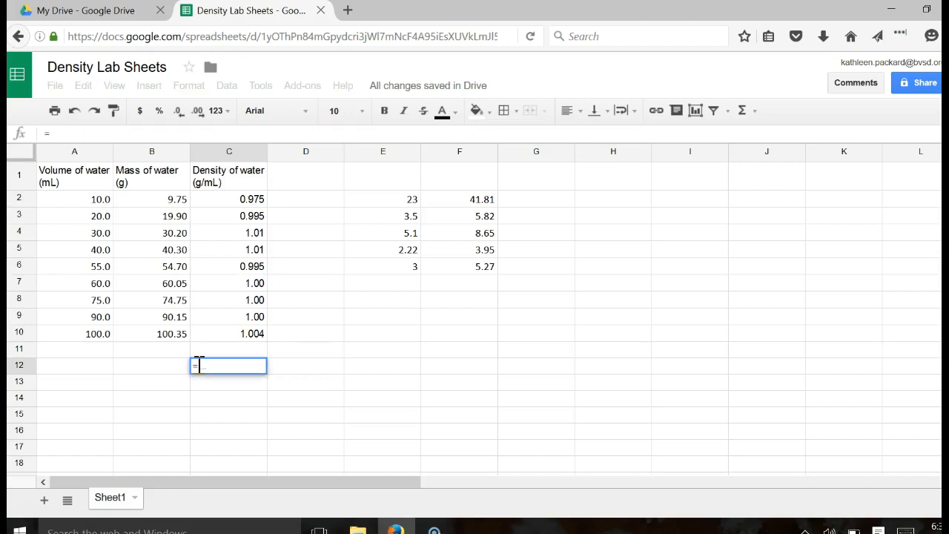
{"action": "type", "text": "av"}
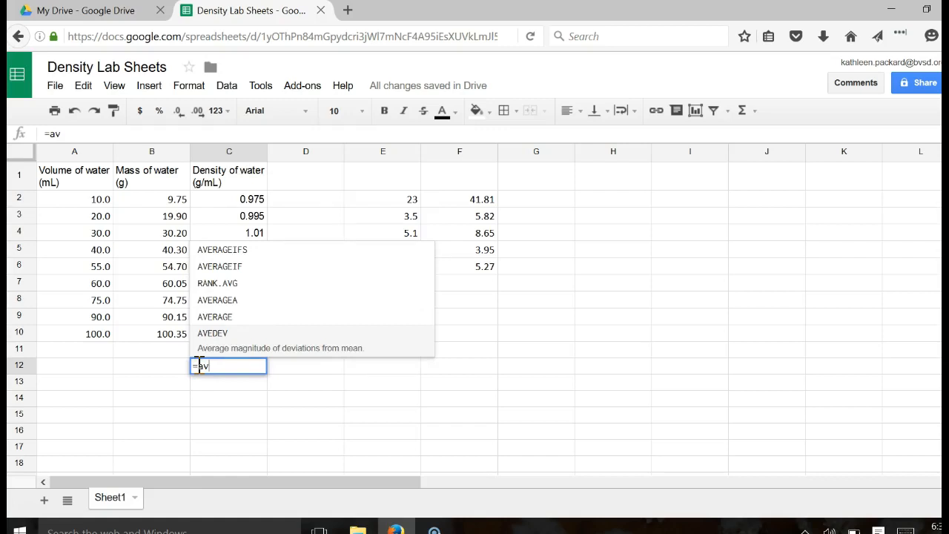
{"action": "left_click", "coordinate": [204, 316]}
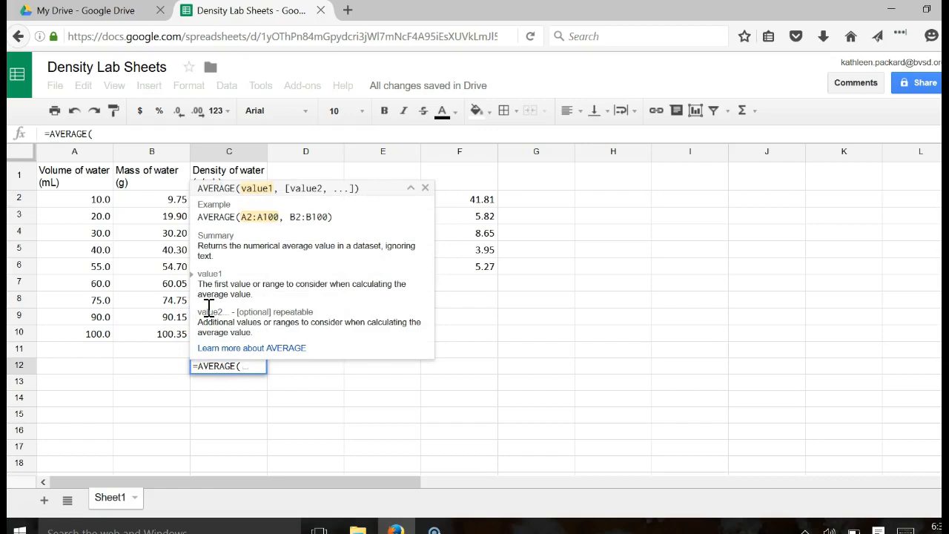
{"action": "left_click", "coordinate": [252, 371]}
{"action": "left_click", "coordinate": [422, 187]}
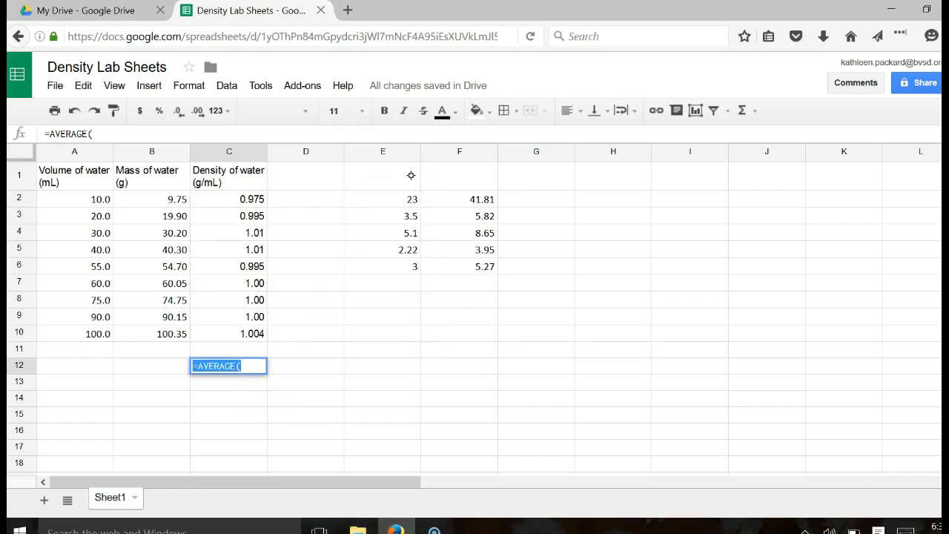
{"action": "left_click", "coordinate": [252, 371]}
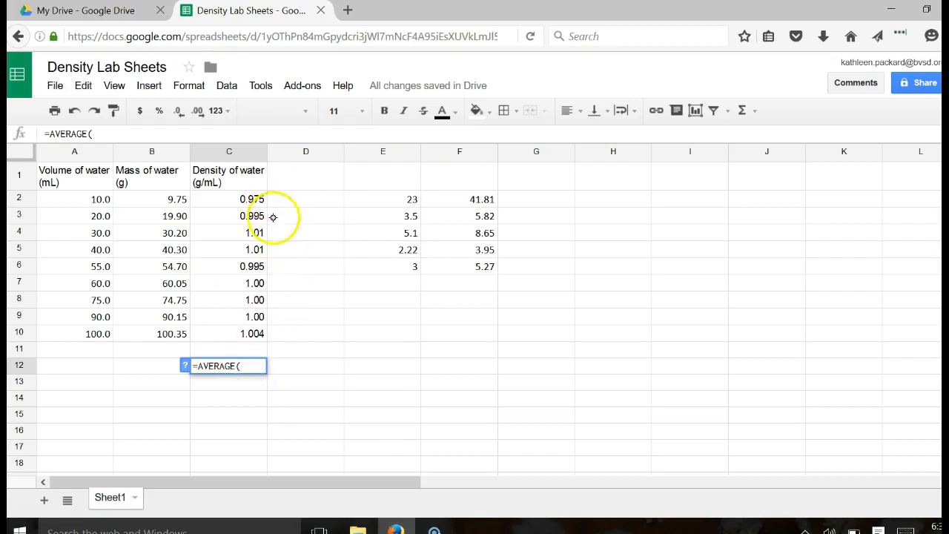
{"action": "left_click_drag", "start_coordinate": [250, 199], "coordinate": [252, 333]}
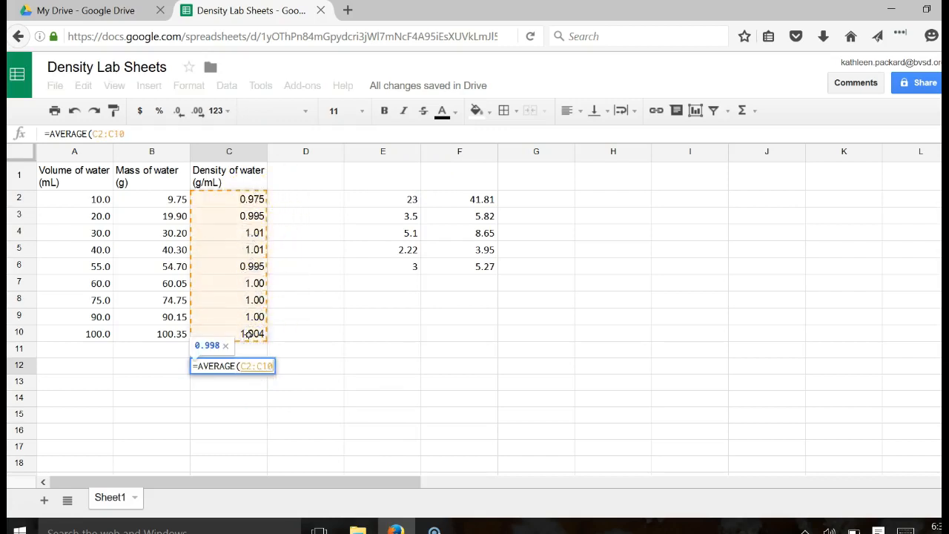
{"action": "key", "text": "Return"}
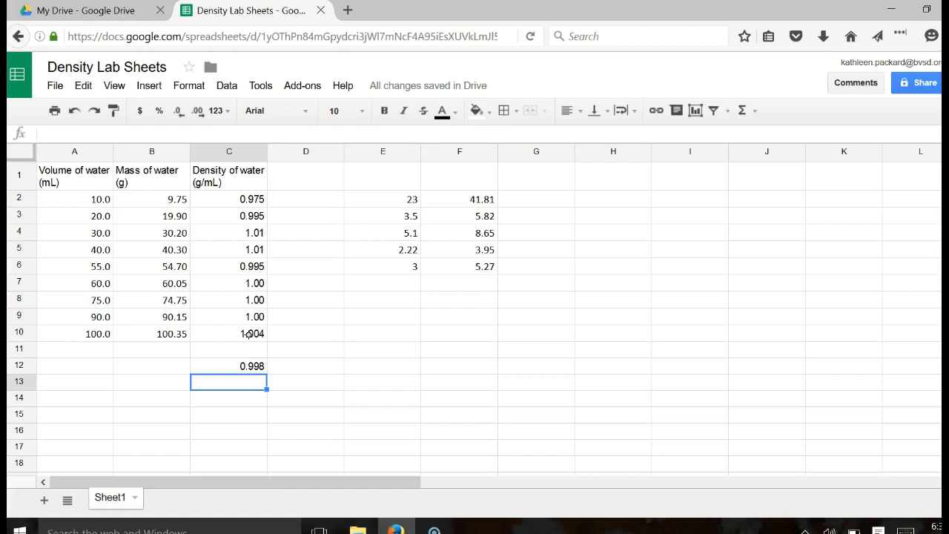
{"action": "left_click", "coordinate": [381, 169]}
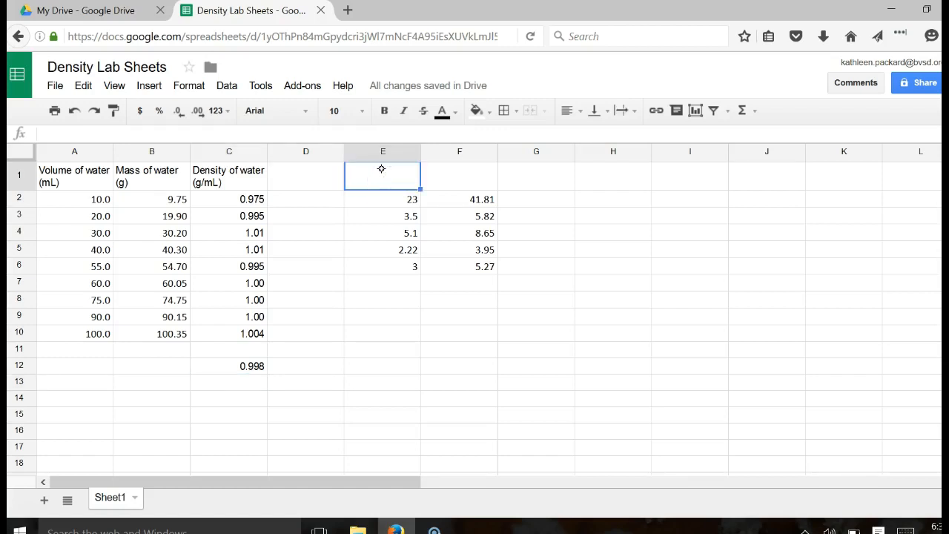
- Enter 'Volume of clay (mL)' in E1 and wrap column E
{"action": "type", "text": "Volume"}
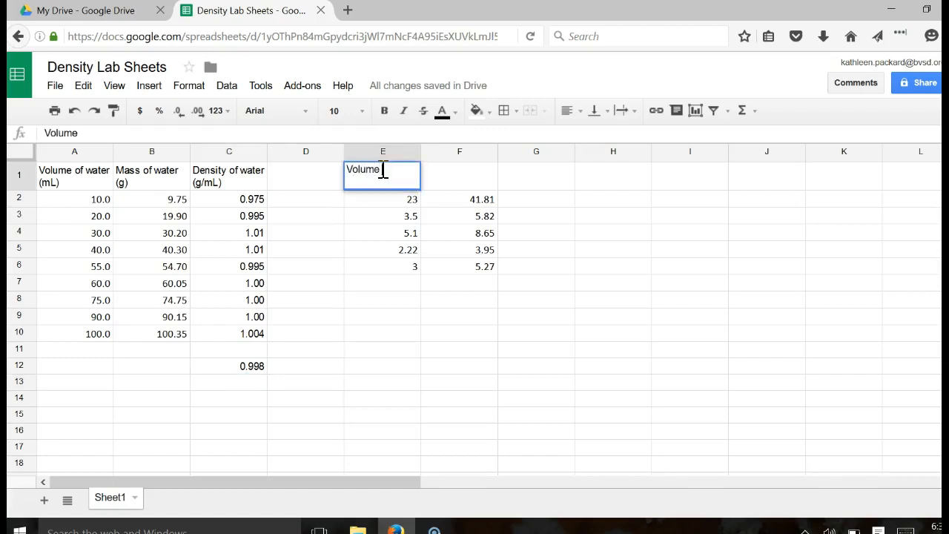
{"action": "type", "text": " of clay (m"}
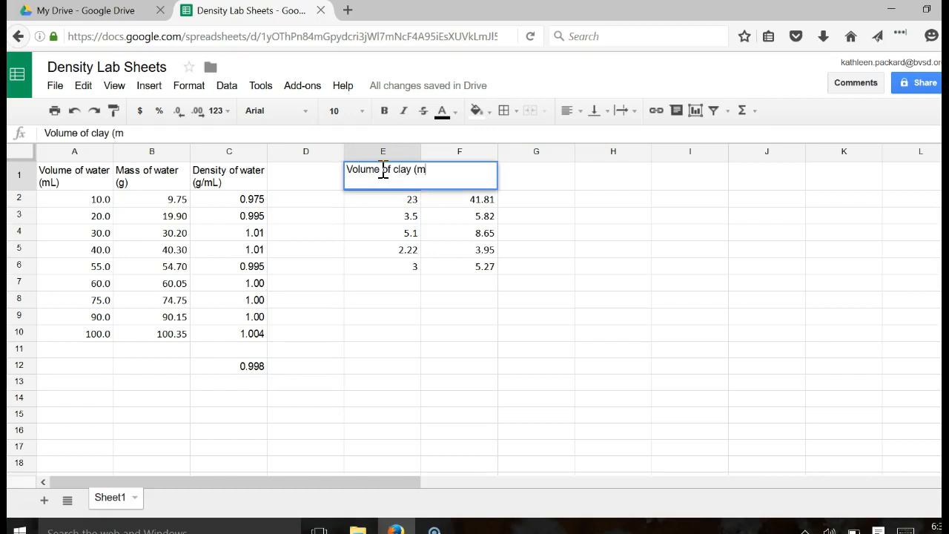
{"action": "type", "text": "l)"}
{"action": "key", "text": "BackSpace"}
{"action": "key", "text": "BackSpace"}
{"action": "type", "text": "L"}
{"action": "key", "text": "BackSpace"}
{"action": "type", "text": "l"}
{"action": "key", "text": "BackSpace"}
{"action": "type", "text": "KL"}
{"action": "key", "text": "BackSpace"}
{"action": "key", "text": "BackSpace"}
{"action": "type", "text": "L)\\"}
{"action": "key", "text": "BackSpace"}
{"action": "key", "text": "Return"}
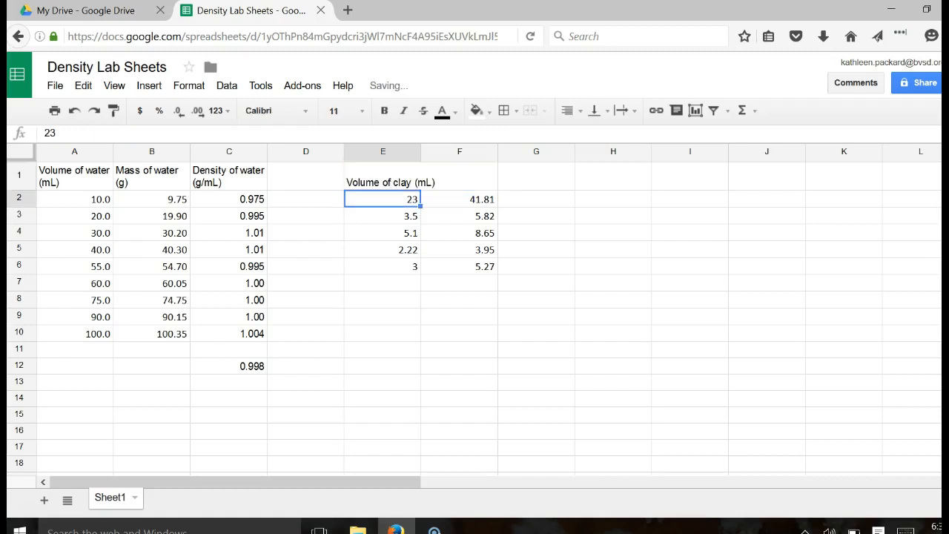
{"action": "left_click", "coordinate": [386, 150]}
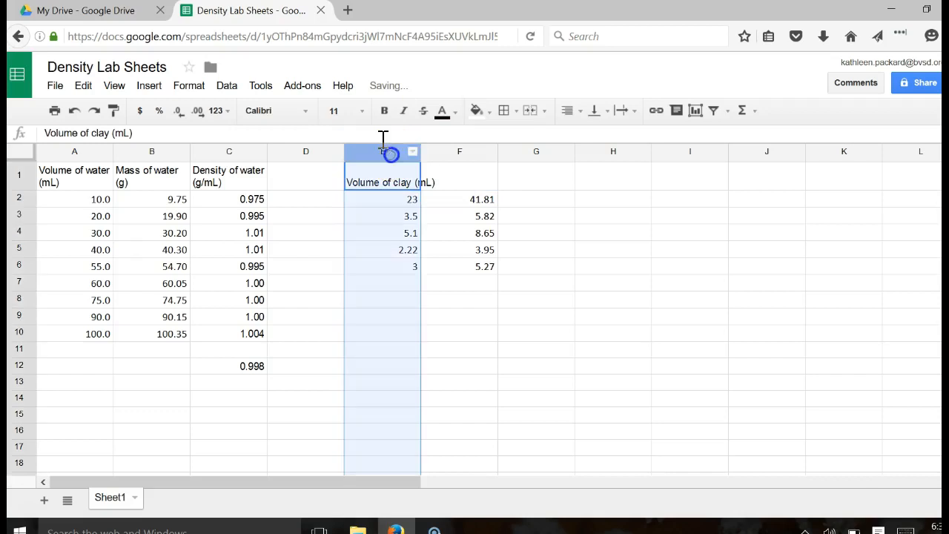
{"action": "left_click", "coordinate": [623, 110]}
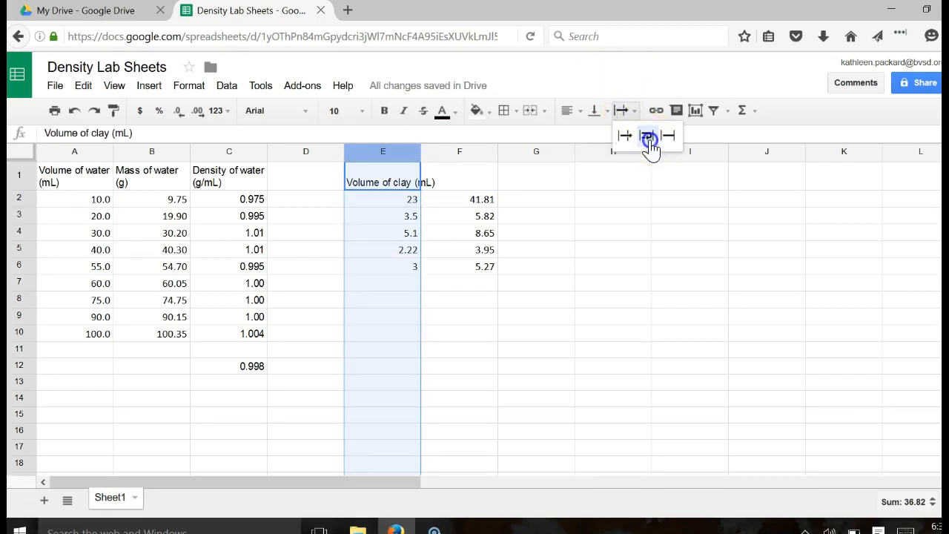
{"action": "left_click", "coordinate": [646, 137]}
- Enter 'Mass of clay (g)' in F1 and wrap column F
{"action": "left_click", "coordinate": [460, 171]}
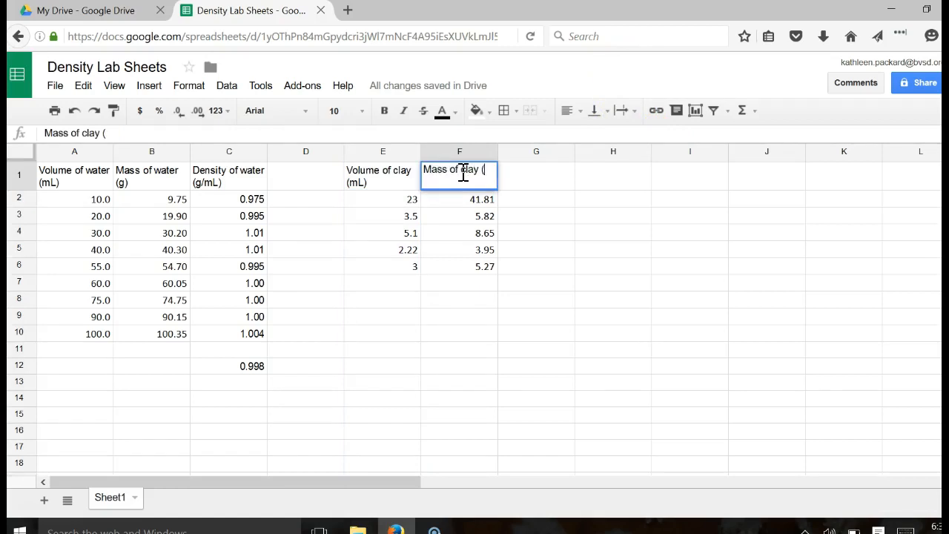
{"action": "key", "text": "Return"}
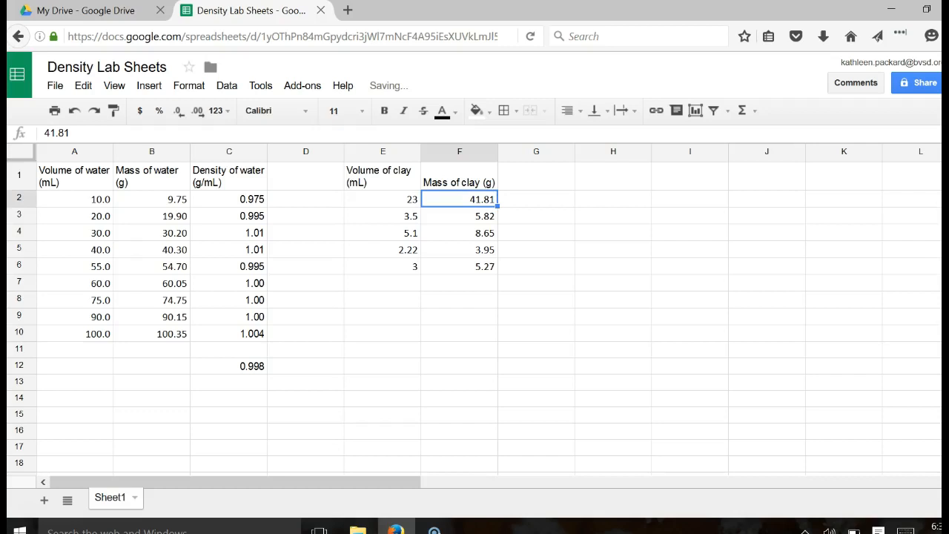
{"action": "left_click", "coordinate": [473, 151]}
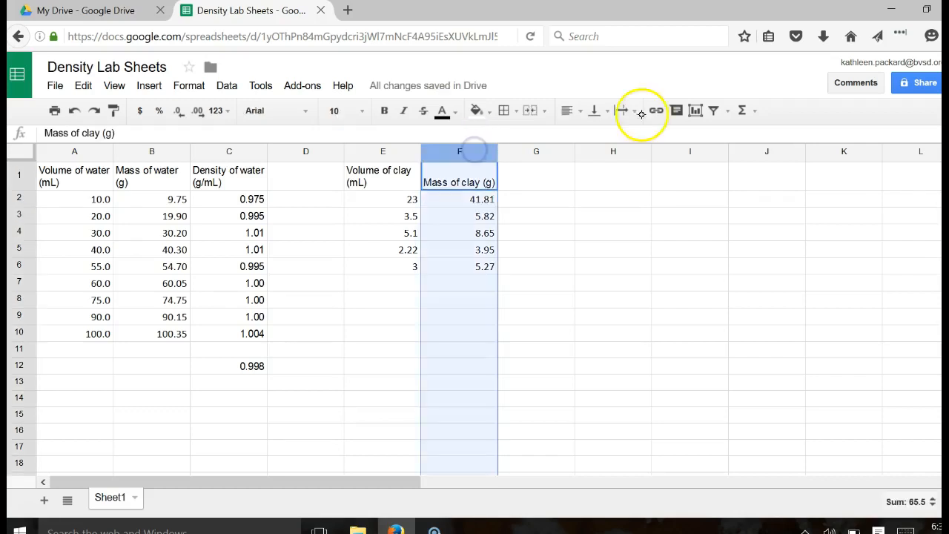
{"action": "left_click", "coordinate": [620, 110]}
{"action": "left_click", "coordinate": [644, 140]}
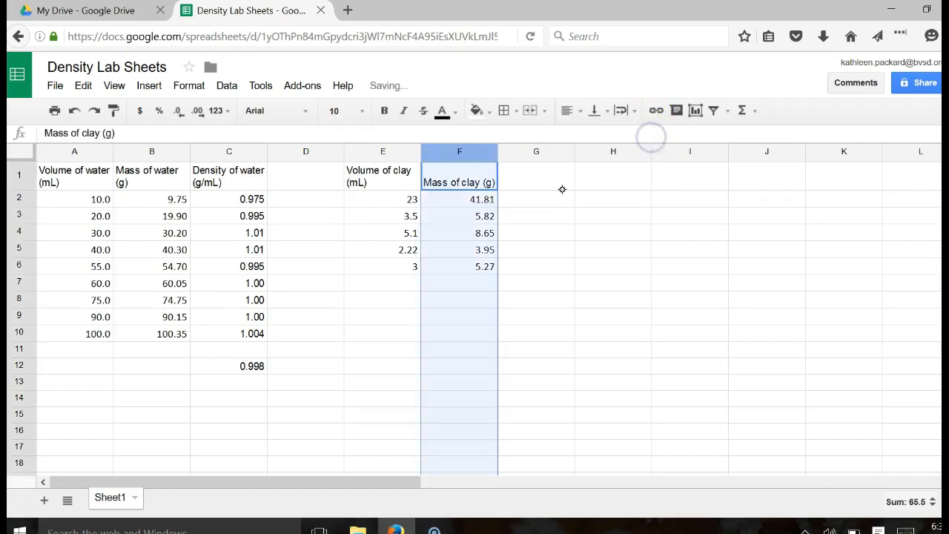
{"action": "left_click", "coordinate": [621, 110]}
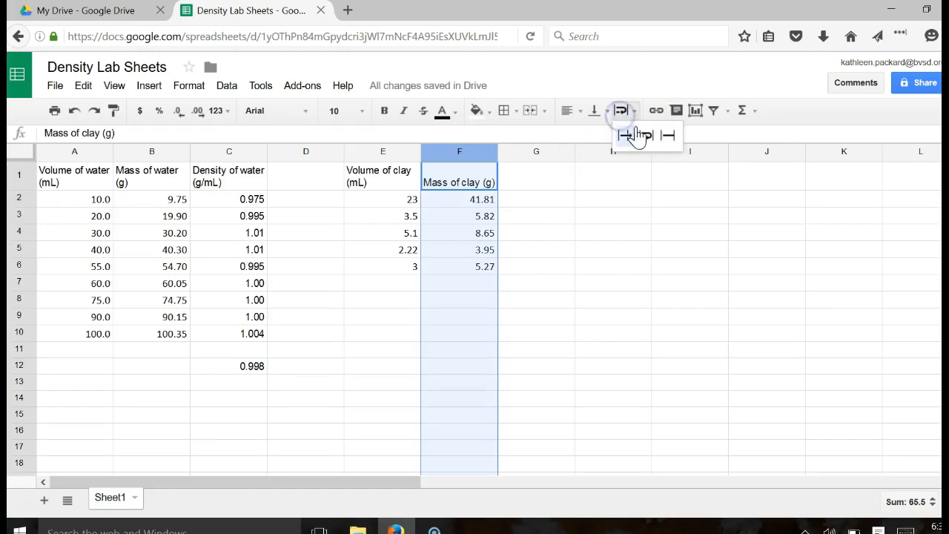
{"action": "left_click", "coordinate": [645, 134]}
- Enter 'Density of clay (g/mL)' in G1 and wrap column G
{"action": "left_click", "coordinate": [535, 170]}
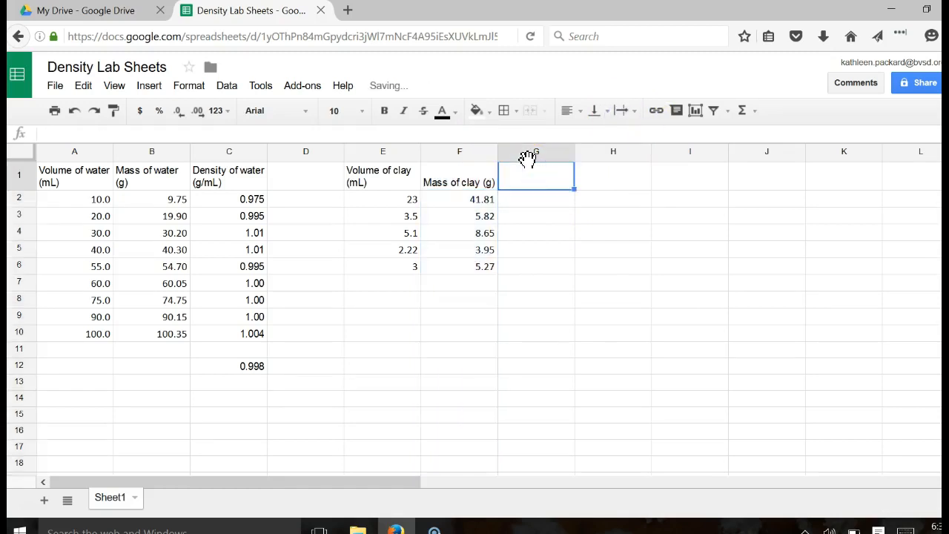
{"action": "type", "text": "Densi"}
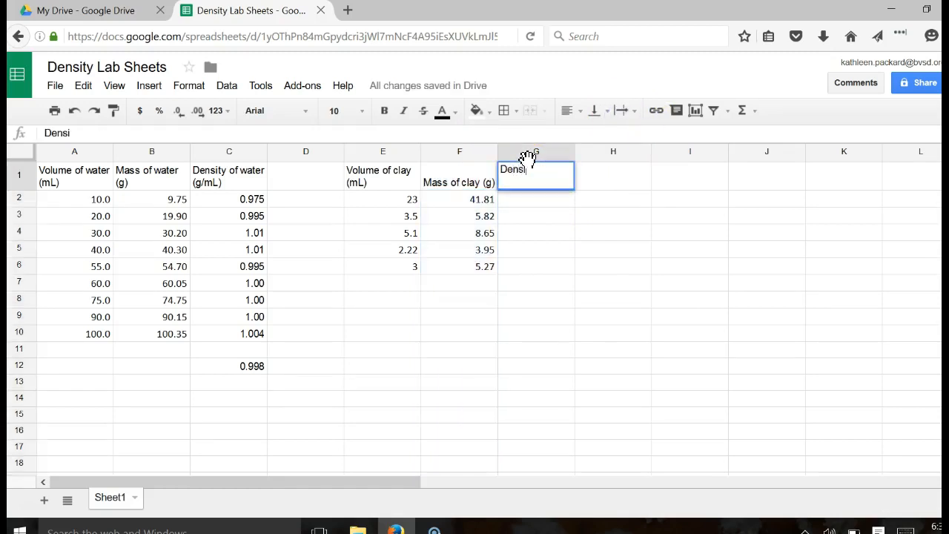
{"action": "type", "text": "ty of clay (g/mL"}
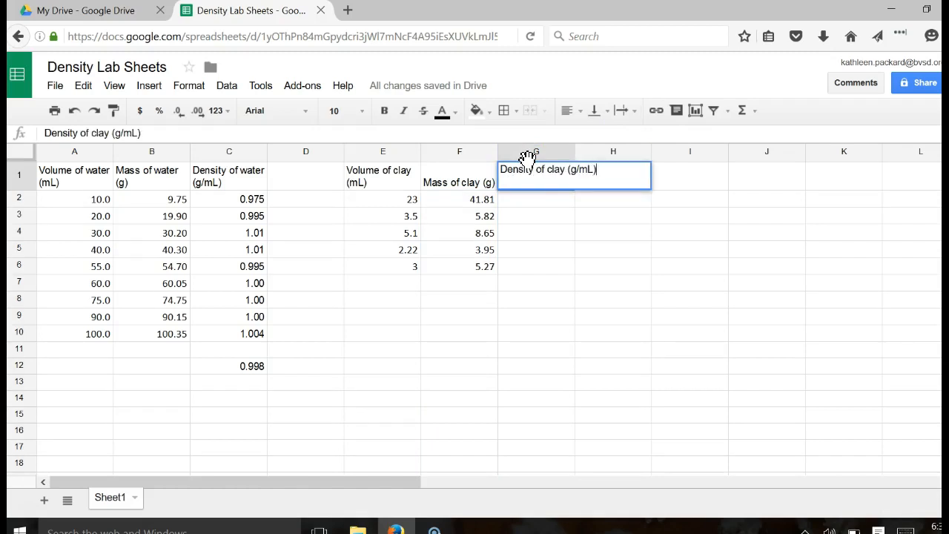
{"action": "key", "text": "Return"}
{"action": "left_click", "coordinate": [528, 158]}
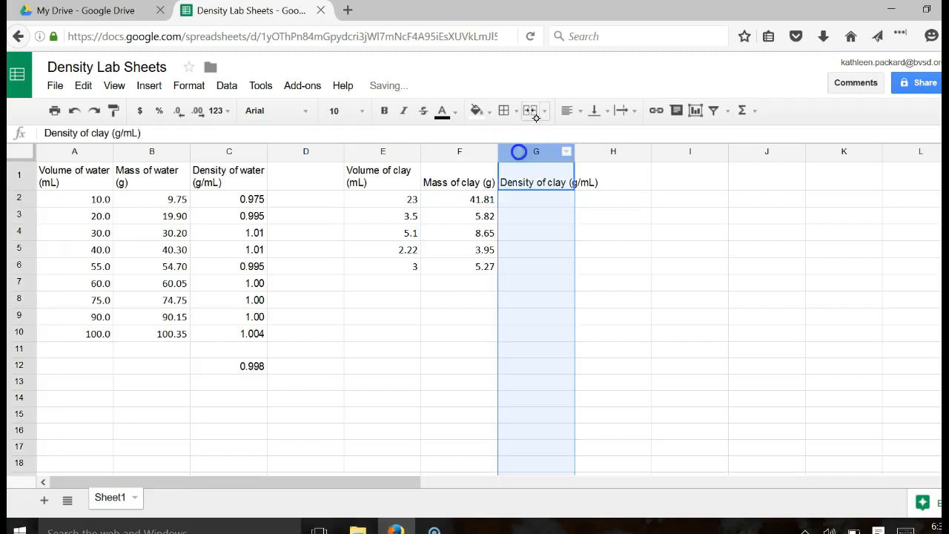
{"action": "left_click", "coordinate": [627, 110]}
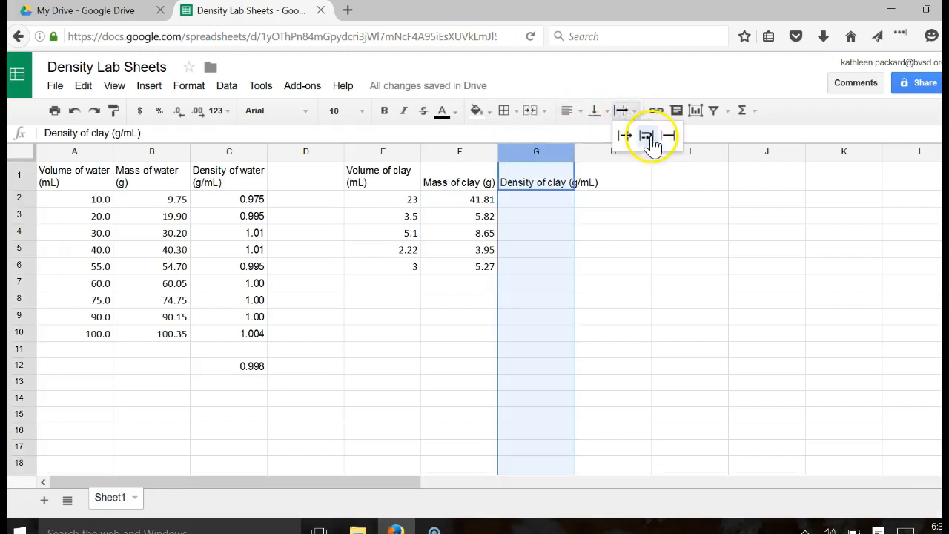
{"action": "left_click", "coordinate": [646, 135]}
{"action": "left_click", "coordinate": [528, 207]}
{"action": "left_click", "coordinate": [528, 198]}
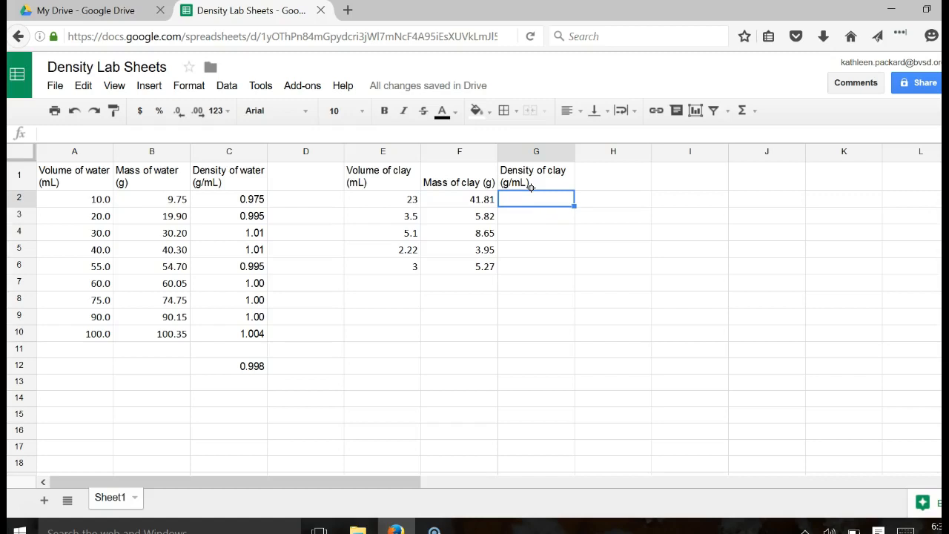
{"action": "type", "text": "="}
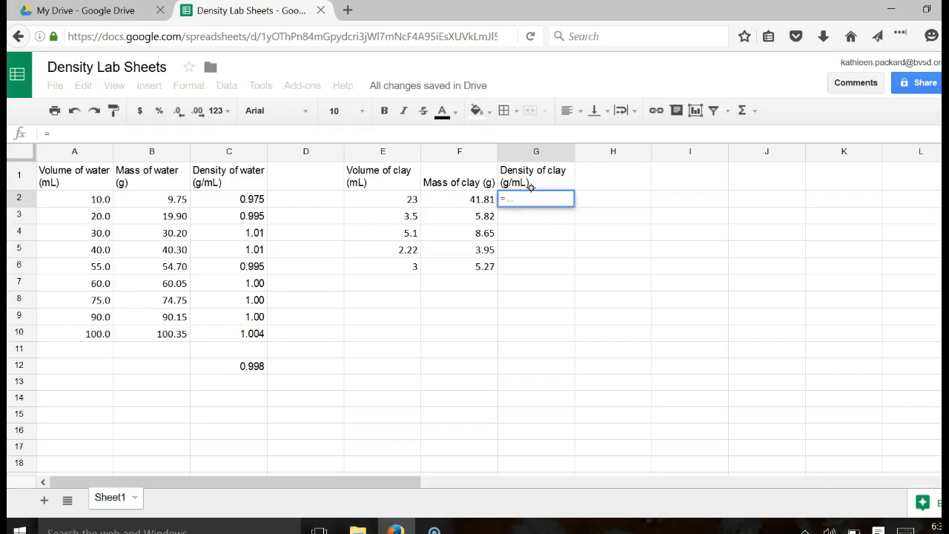
- Enter the clay density formula =F2/E2 in G2
{"action": "left_click", "coordinate": [476, 196]}
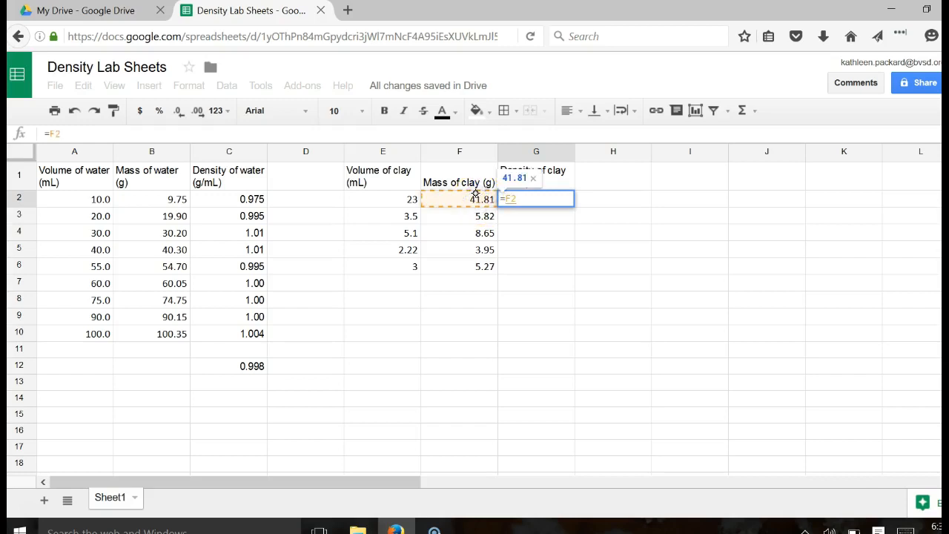
{"action": "type", "text": "/"}
{"action": "left_click", "coordinate": [392, 191]}
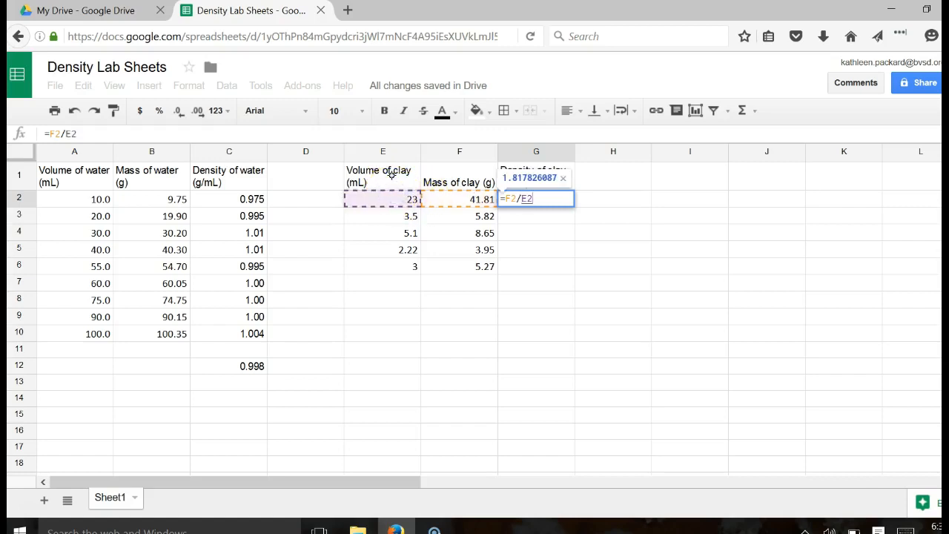
{"action": "key", "text": "Return"}
- Fill the G2 clay density formula down through G6
{"action": "left_click", "coordinate": [547, 199]}
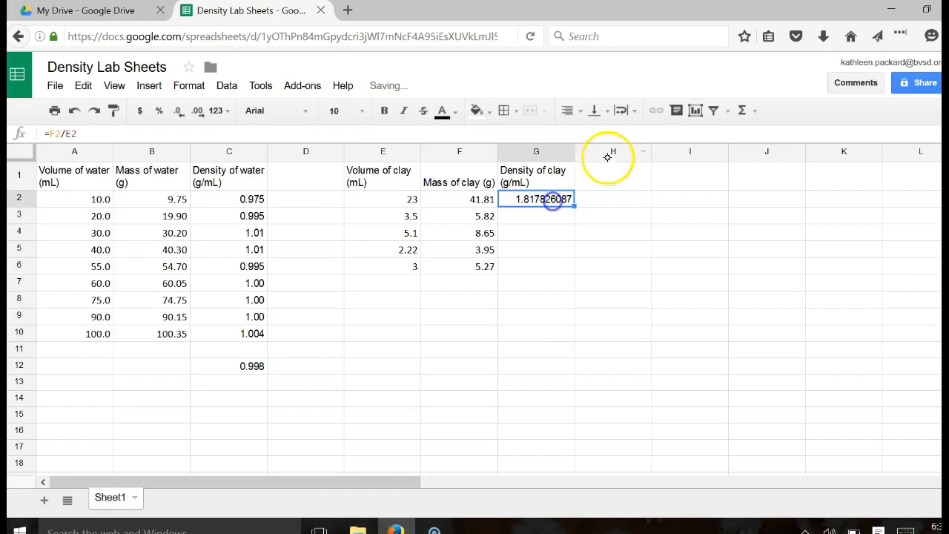
{"action": "left_click", "coordinate": [579, 198]}
{"action": "left_click", "coordinate": [572, 207]}
{"action": "left_click", "coordinate": [544, 200]}
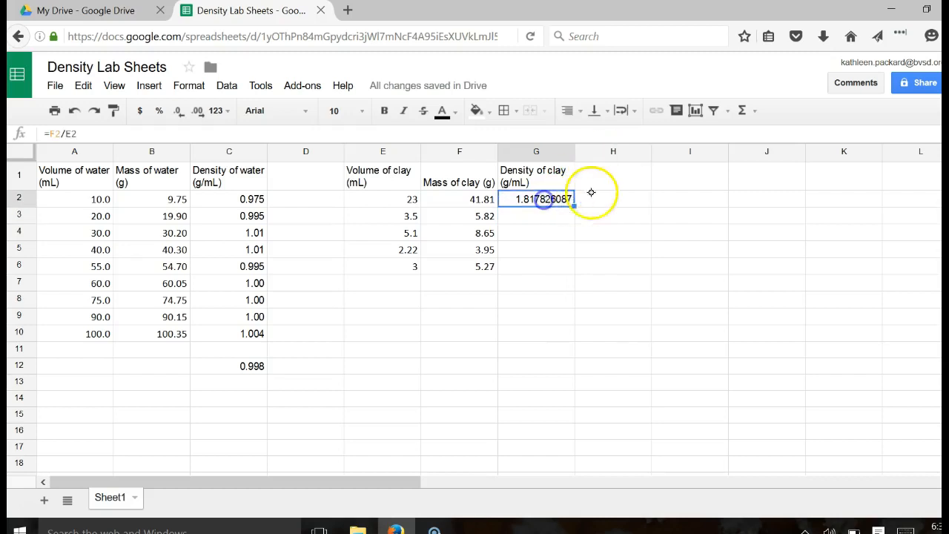
{"action": "left_click", "coordinate": [571, 206]}
{"action": "left_click_drag", "start_coordinate": [574, 205], "coordinate": [572, 263]}
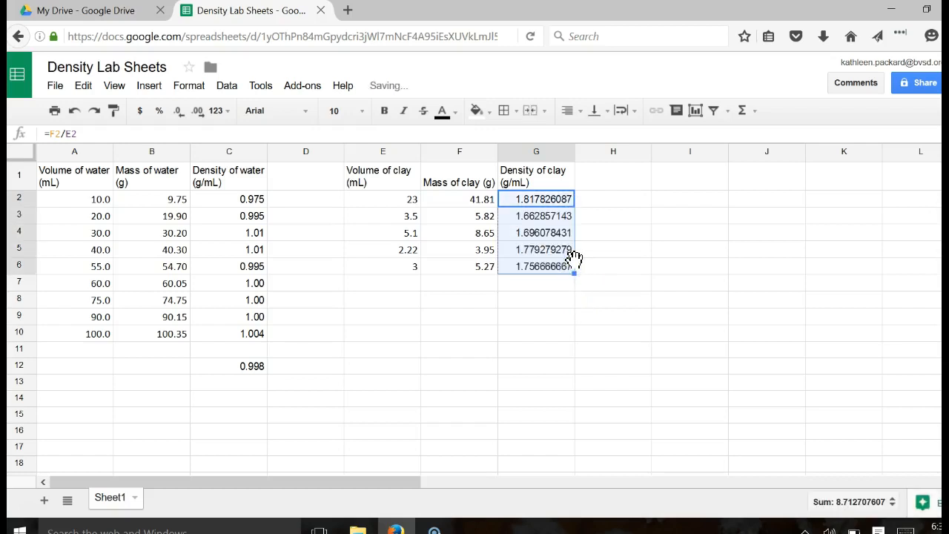
{"action": "left_click", "coordinate": [404, 150]}
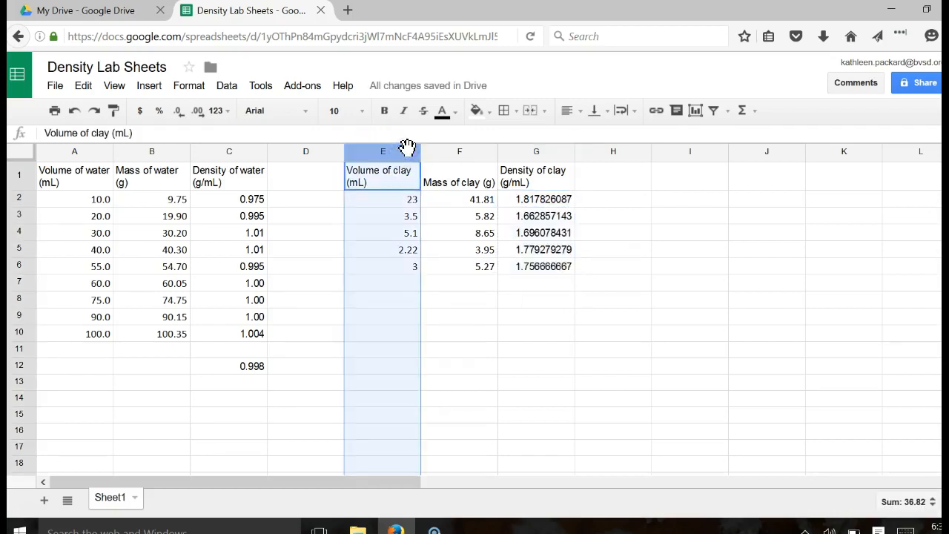
- Show clay volumes with one decimal and round column G densities to two decimals
{"action": "left_click", "coordinate": [201, 111]}
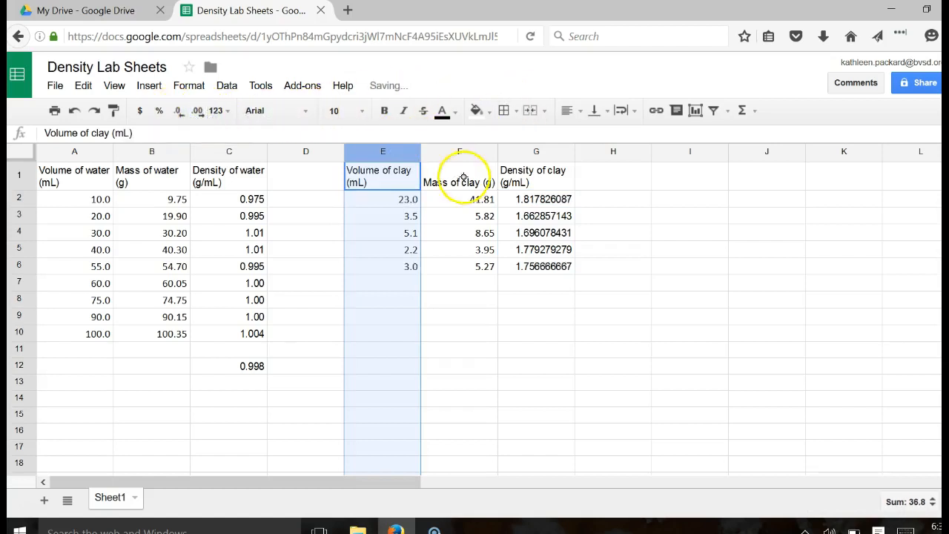
{"action": "left_click", "coordinate": [472, 152]}
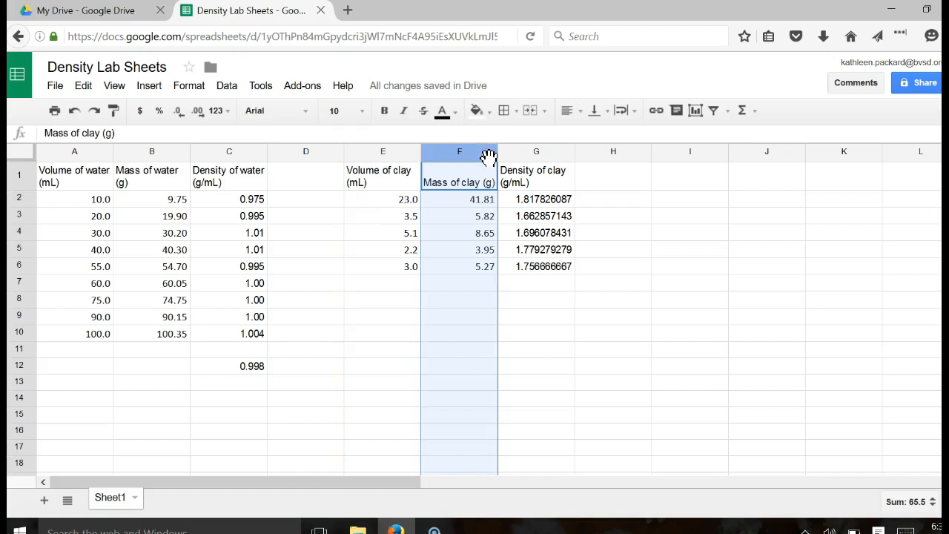
{"action": "left_click", "coordinate": [567, 153]}
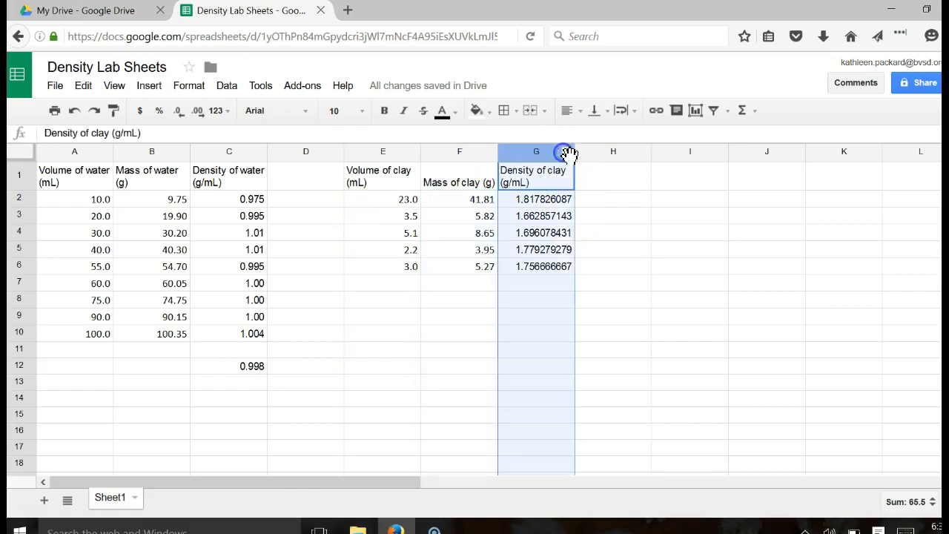
{"action": "right_click", "coordinate": [568, 153]}
{"action": "left_click", "coordinate": [510, 155]}
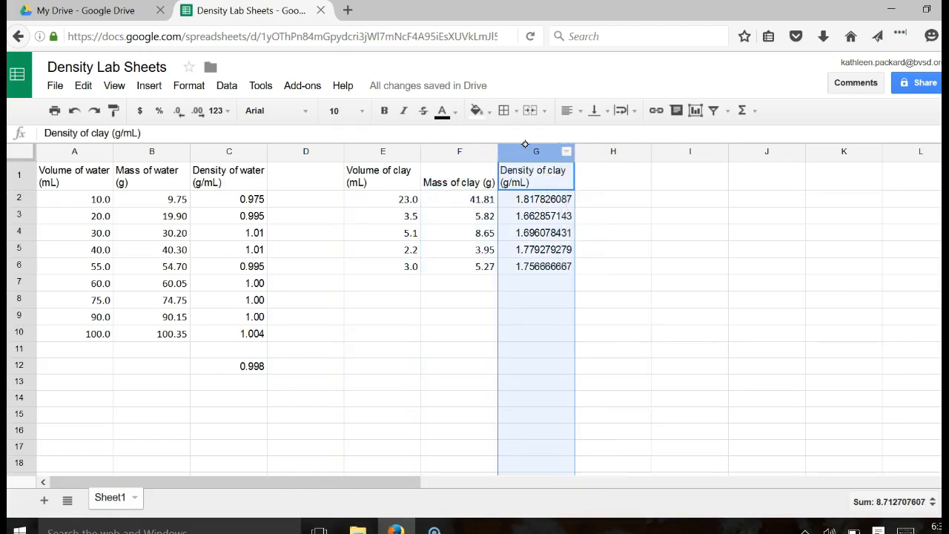
{"action": "left_click", "coordinate": [179, 111]}
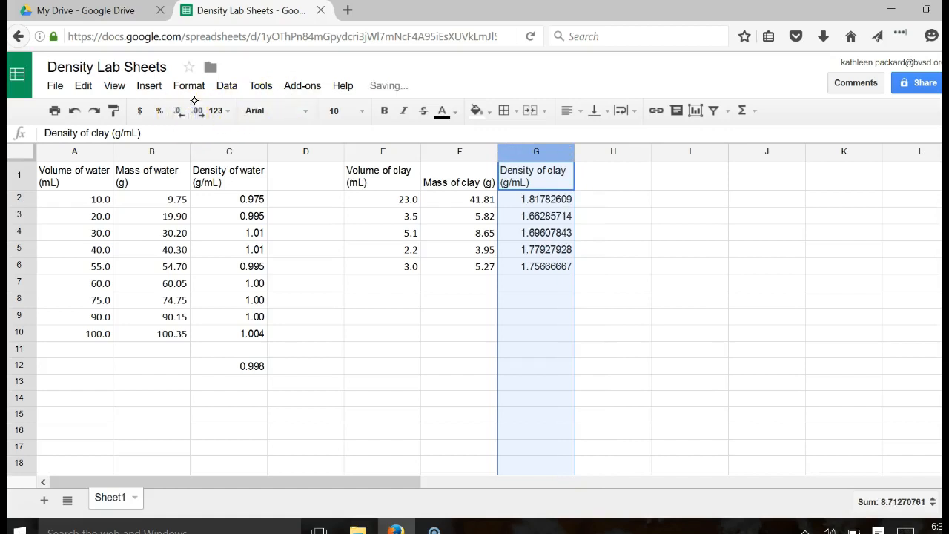
{"action": "left_click", "coordinate": [178, 115]}
{"action": "left_click", "coordinate": [178, 115]}
{"action": "left_click", "coordinate": [175, 116]}
{"action": "left_click", "coordinate": [175, 117]}
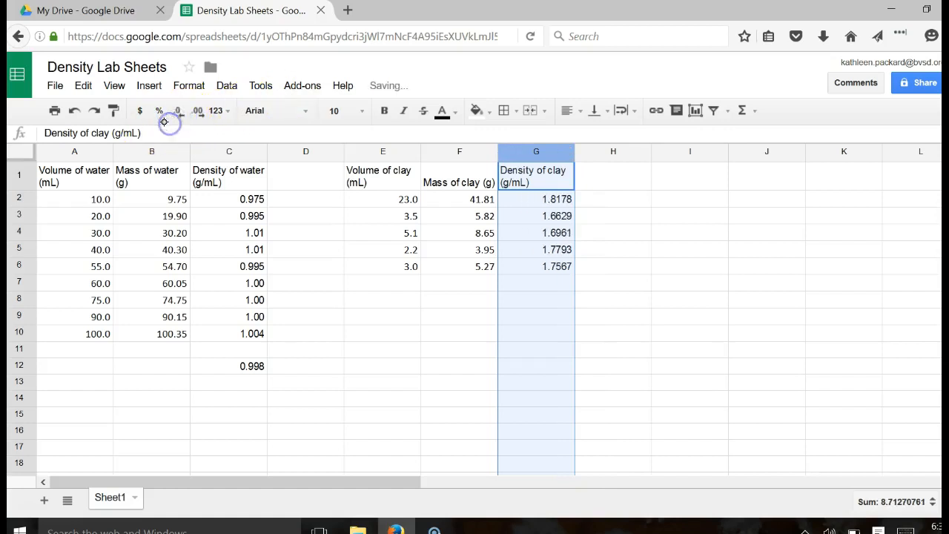
{"action": "left_click", "coordinate": [198, 111]}
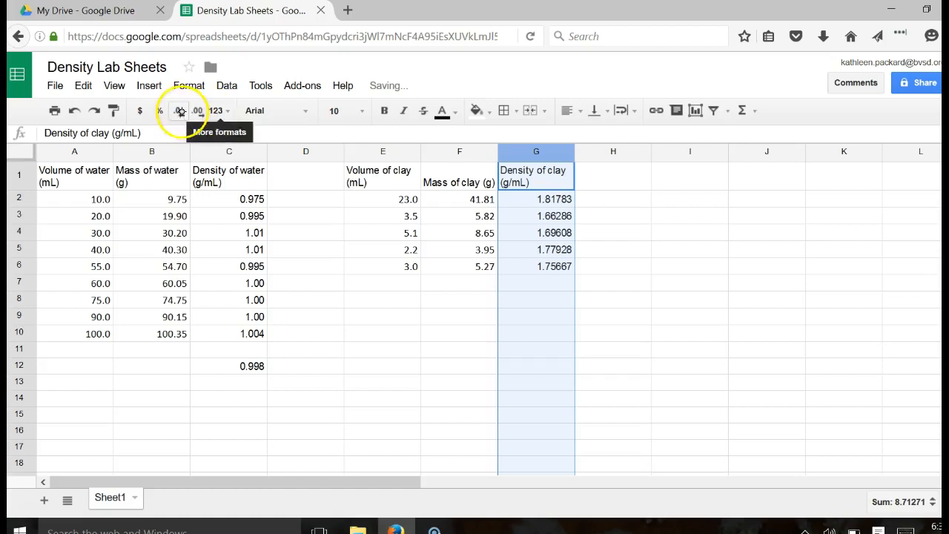
{"action": "left_click", "coordinate": [181, 111]}
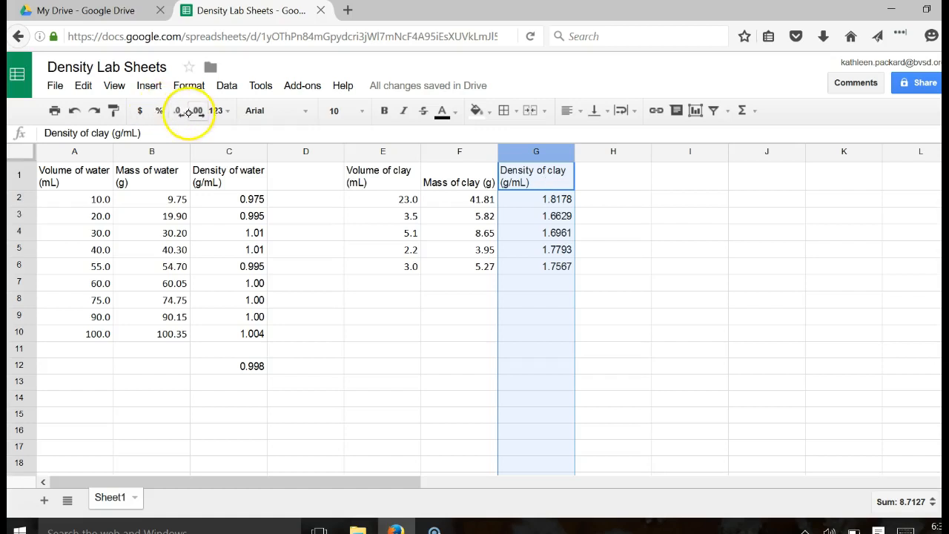
{"action": "left_click", "coordinate": [177, 111]}
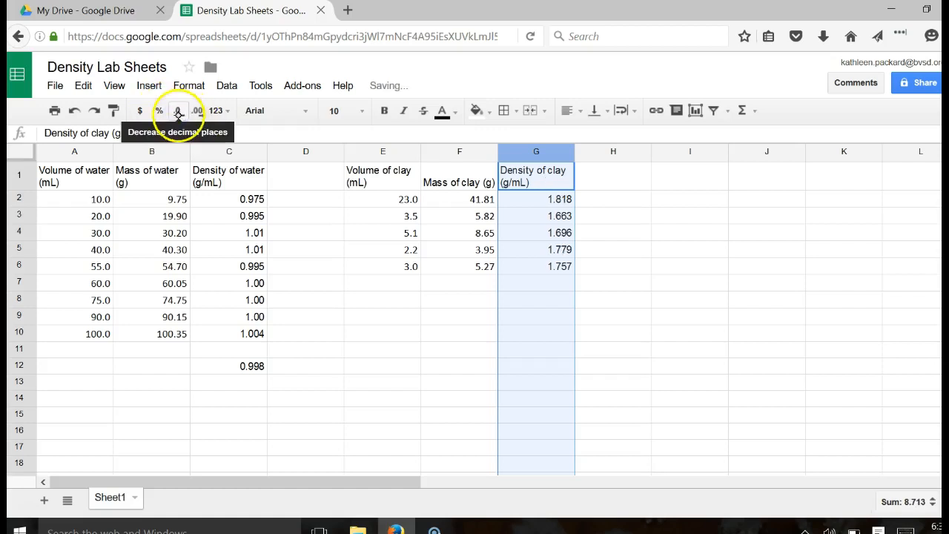
{"action": "left_click", "coordinate": [178, 111]}
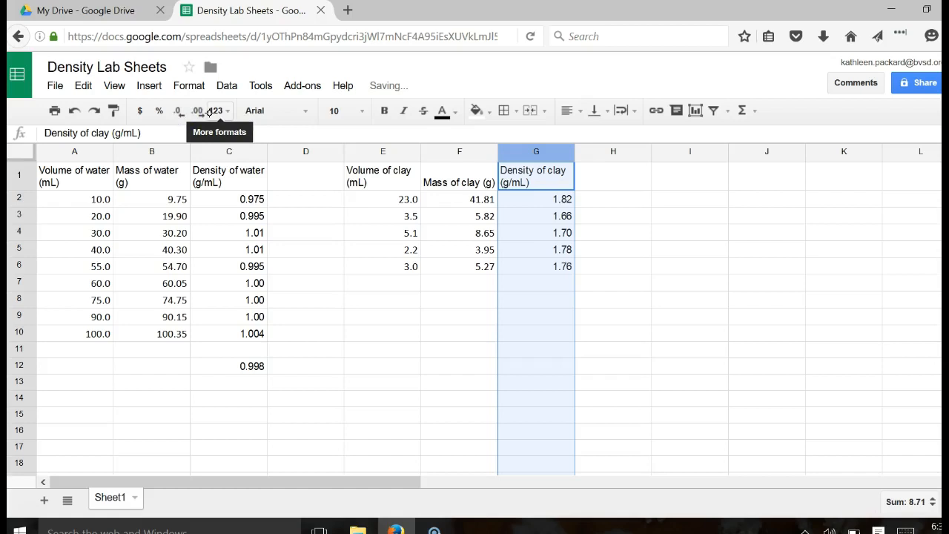
- Round clay densities G3:G6 to one decimal (1.7, 1.7, 1.8, 1.8)
{"action": "left_click", "coordinate": [561, 215]}
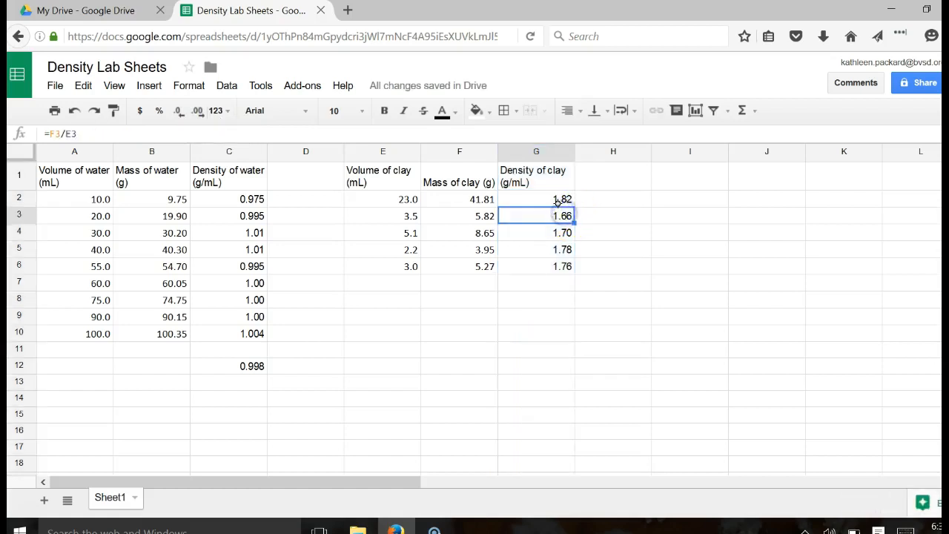
{"action": "left_click_drag", "start_coordinate": [525, 215], "coordinate": [524, 264]}
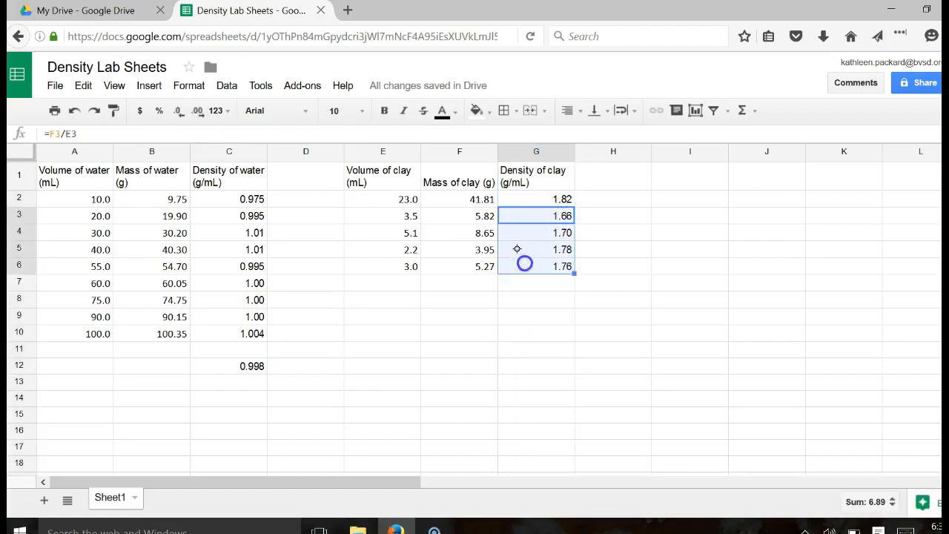
{"action": "left_click", "coordinate": [185, 112]}
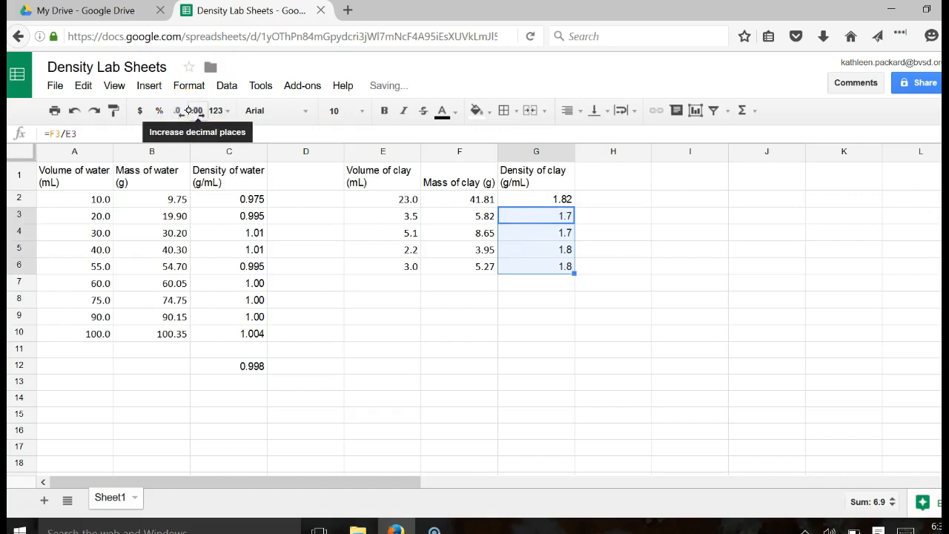
{"action": "left_click", "coordinate": [535, 300]}
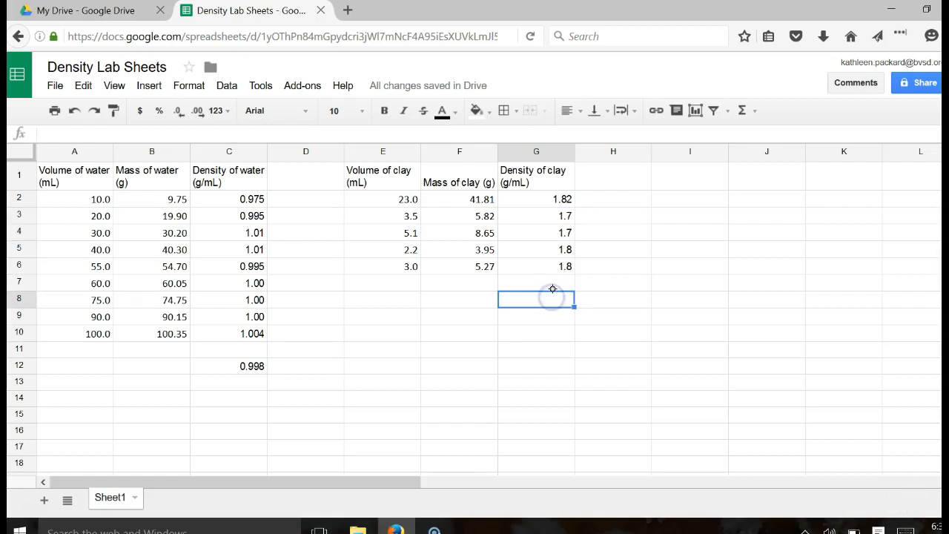
- Enter =AVERAGE(G2:G6) in G8, giving an average clay density of 1.74
{"action": "type", "text": "=av"}
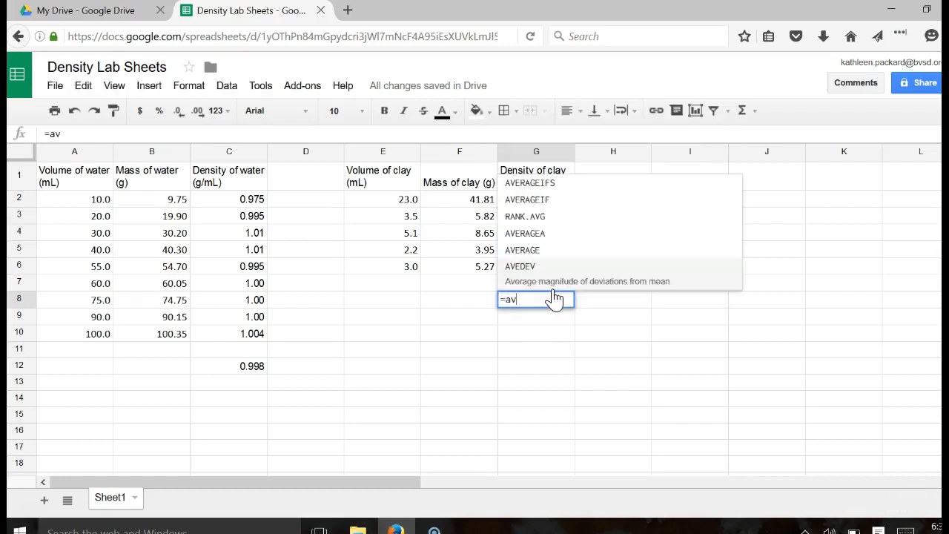
{"action": "left_click", "coordinate": [542, 250]}
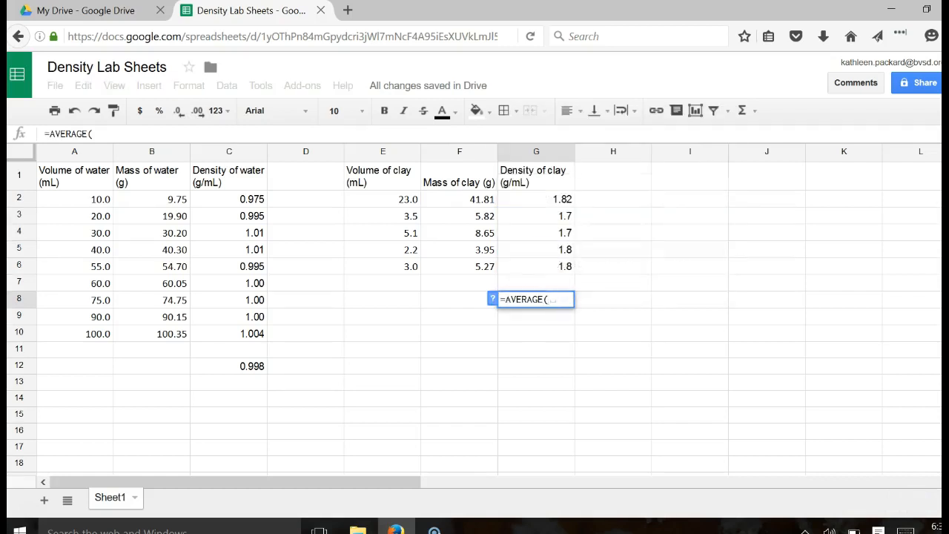
{"action": "left_click_drag", "start_coordinate": [564, 199], "coordinate": [563, 266]}
{"action": "key", "text": "Return"}
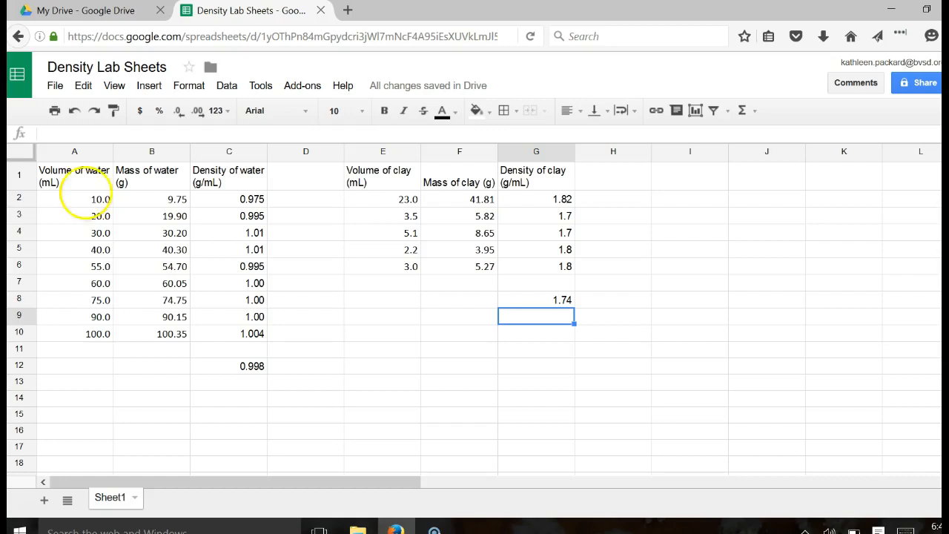
{"action": "left_click_drag", "start_coordinate": [58, 201], "coordinate": [171, 335]}
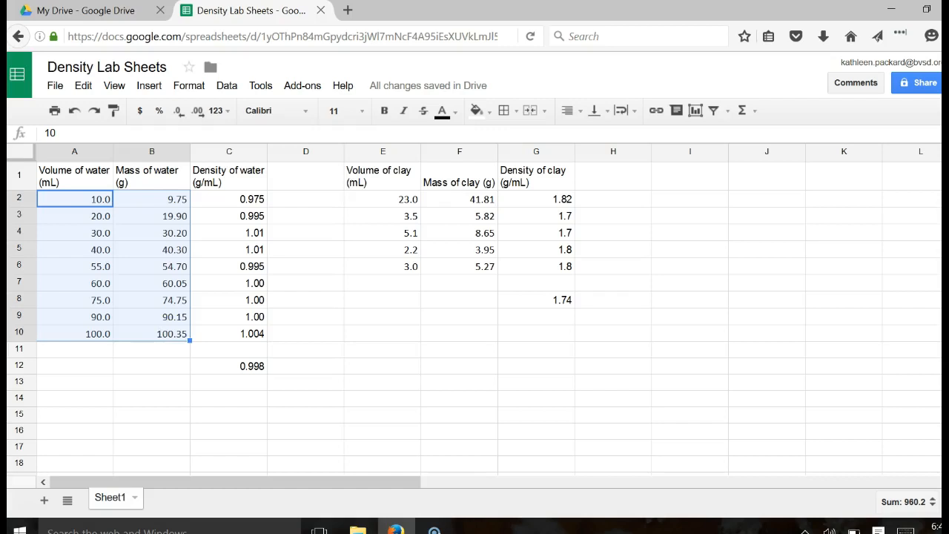
- Insert a scatter chart from A2:B10 and place it over columns E–J
{"action": "left_click", "coordinate": [149, 85]}
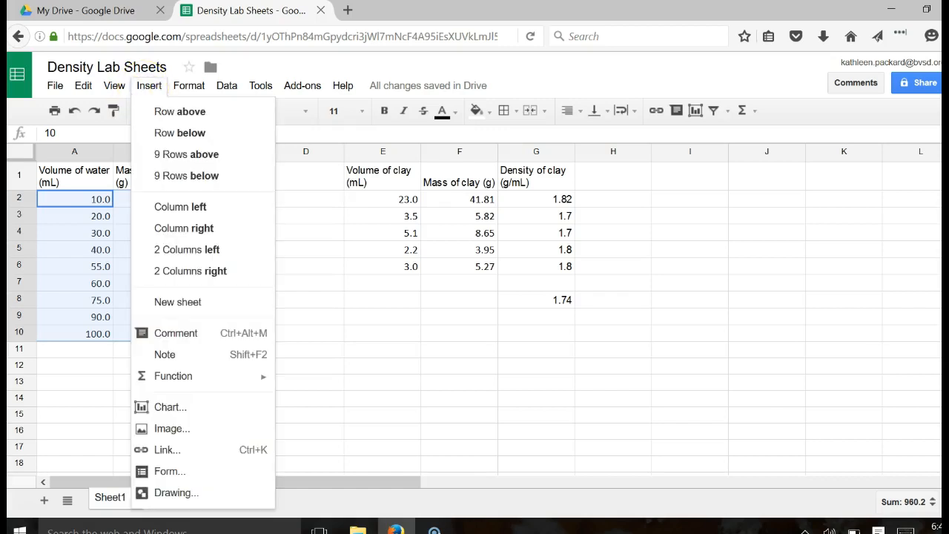
{"action": "left_click", "coordinate": [173, 407]}
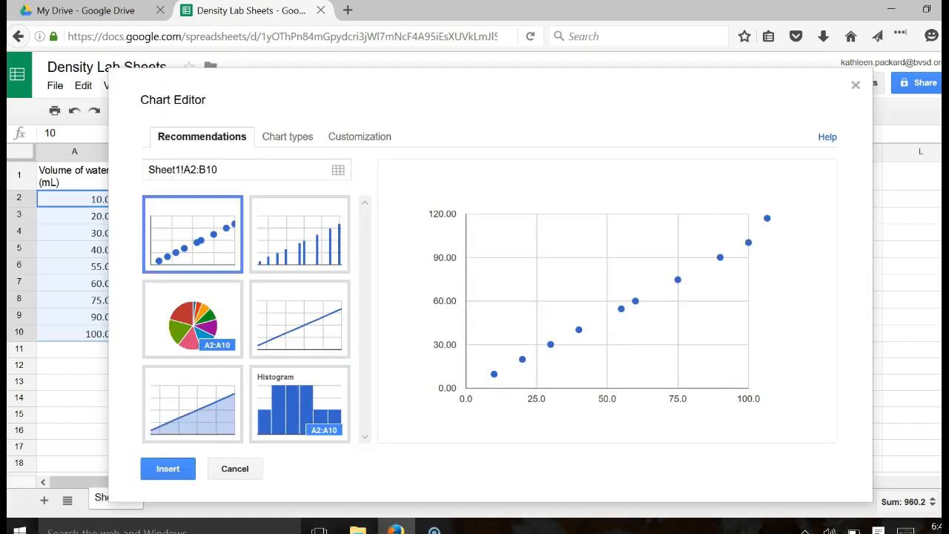
{"action": "left_click", "coordinate": [192, 239]}
{"action": "left_click", "coordinate": [168, 468]}
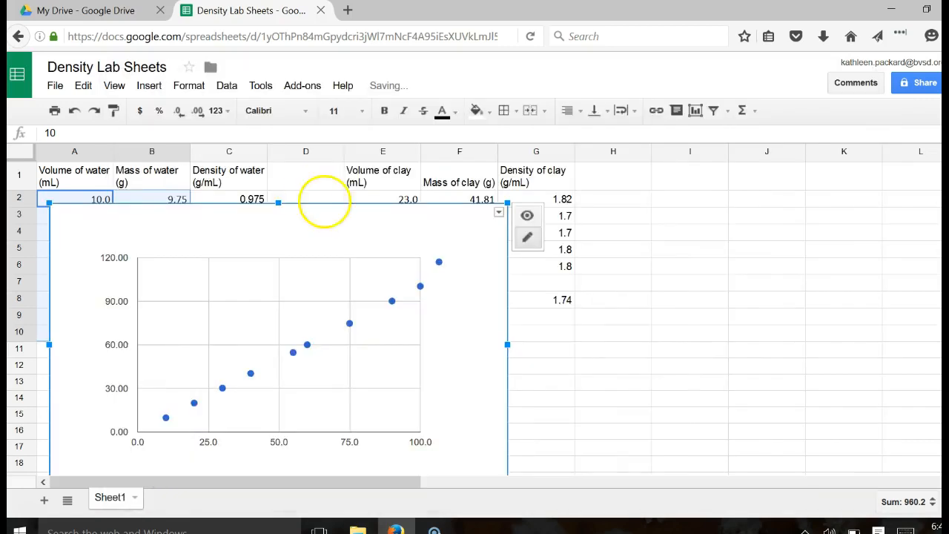
{"action": "left_click_drag", "start_coordinate": [319, 207], "coordinate": [615, 151]}
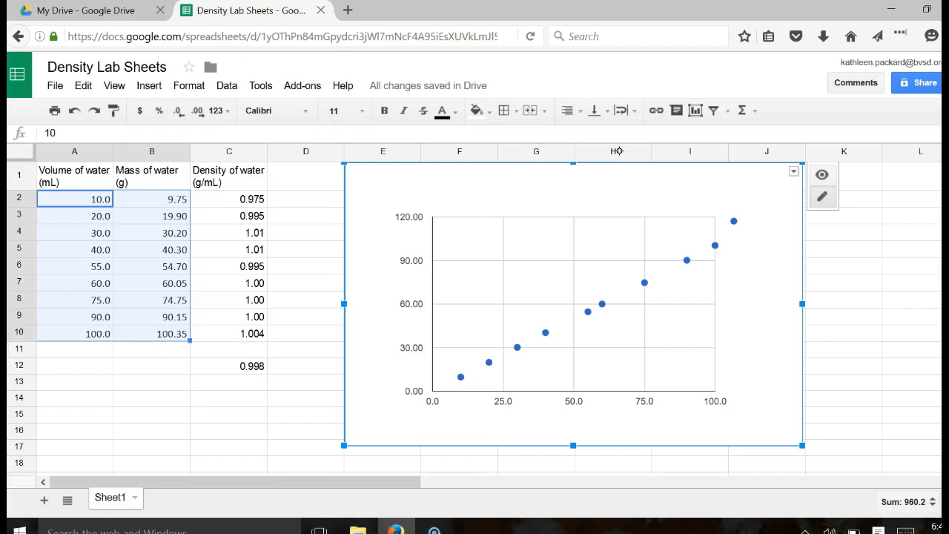
- Select the chart's first data point, then deselect it so only the chart stays selected
{"action": "left_click", "coordinate": [460, 377]}
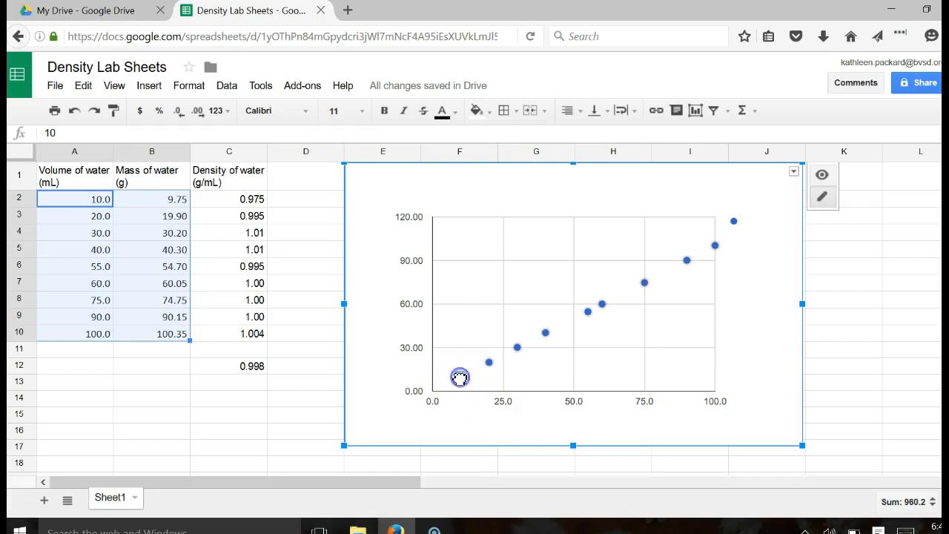
{"action": "left_click", "coordinate": [461, 378]}
{"action": "left_click", "coordinate": [460, 377]}
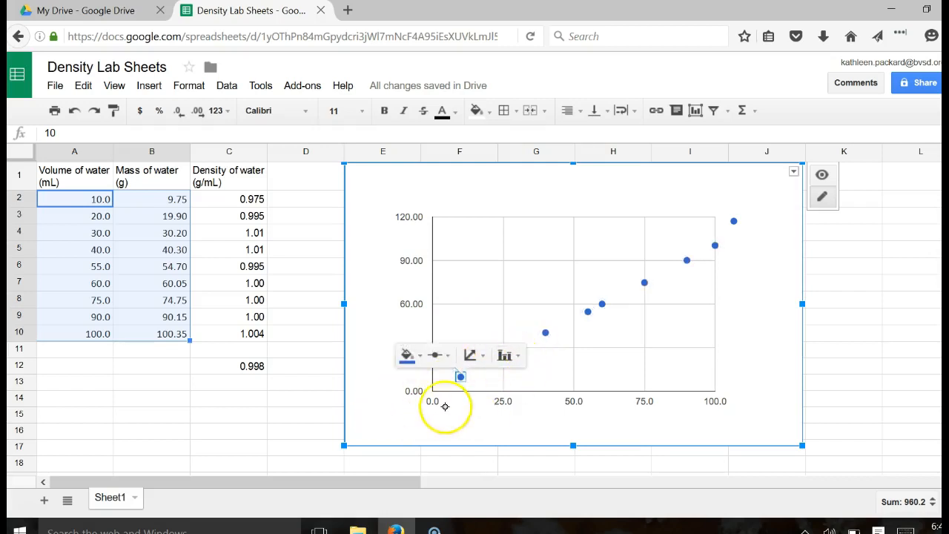
{"action": "left_click", "coordinate": [357, 381]}
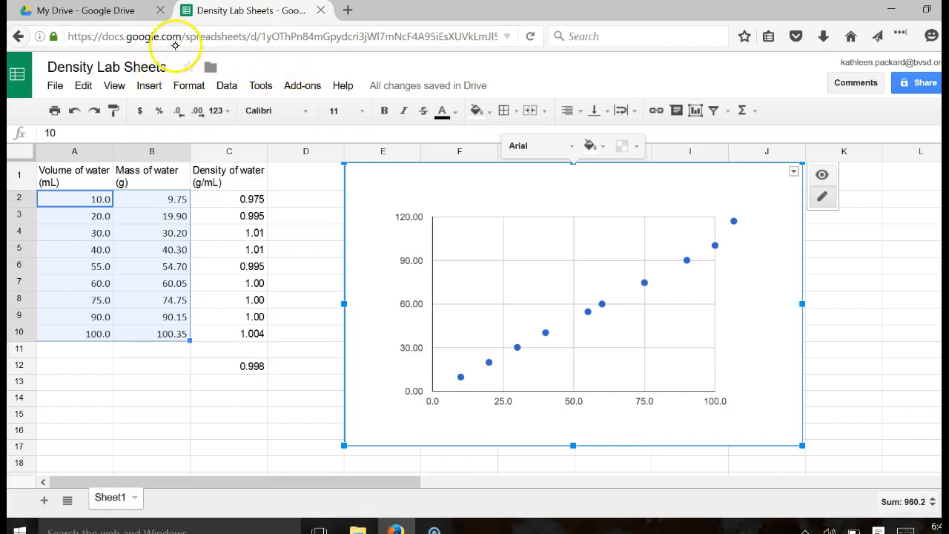
- Browse the Insert menu again, then select the water chart
{"action": "left_click", "coordinate": [149, 86]}
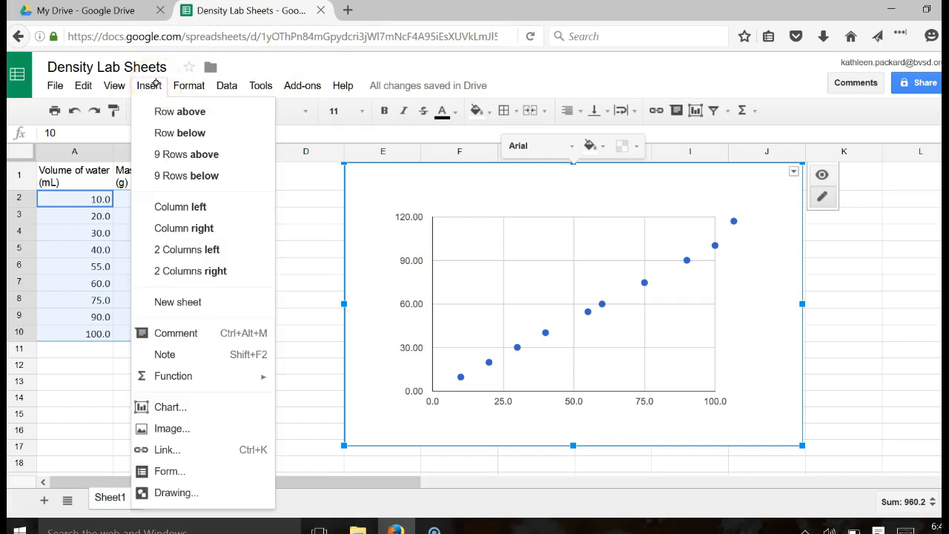
{"action": "mouse_move", "coordinate": [56, 86]}
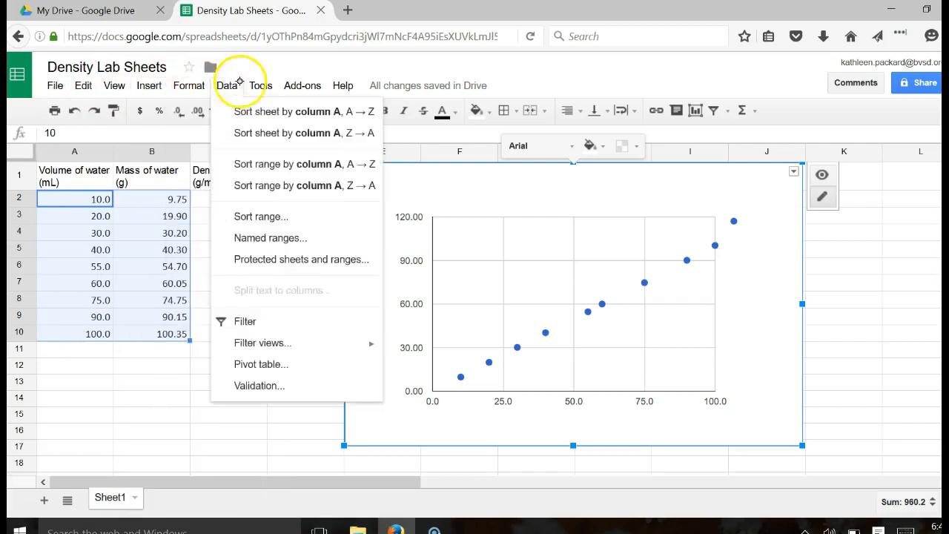
{"action": "mouse_move", "coordinate": [282, 83]}
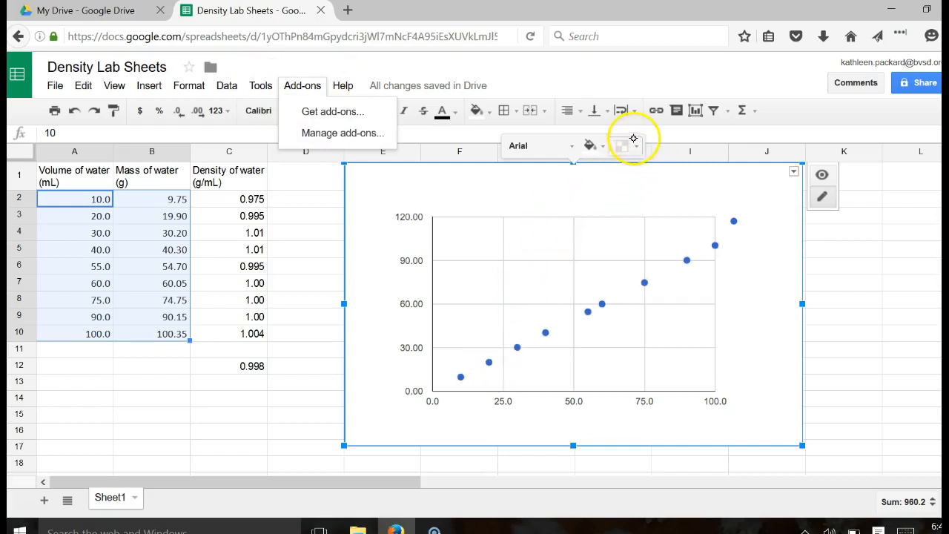
{"action": "left_click", "coordinate": [726, 117]}
{"action": "left_click", "coordinate": [767, 335]}
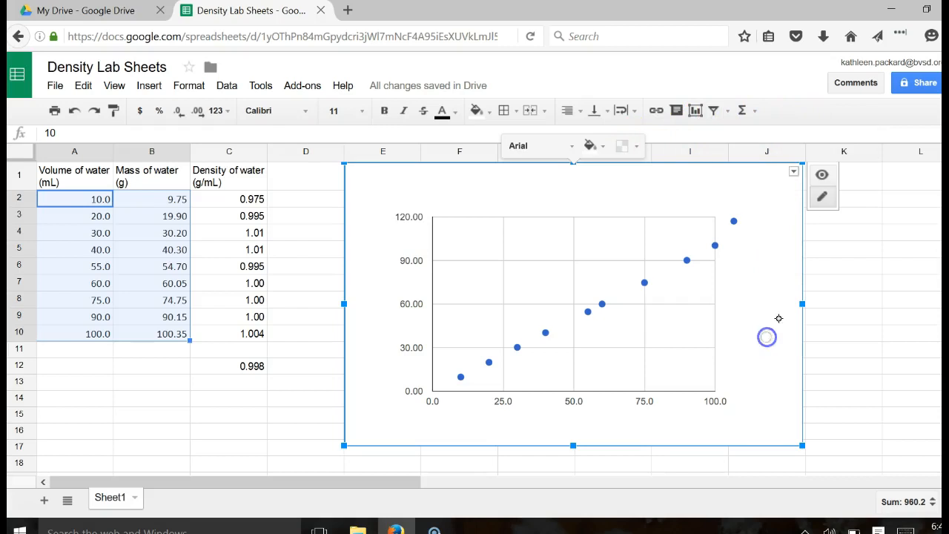
- Toggle the water chart between quick editing and plain viewing, opening its options menu
{"action": "left_click", "coordinate": [826, 199]}
{"action": "left_click", "coordinate": [823, 197]}
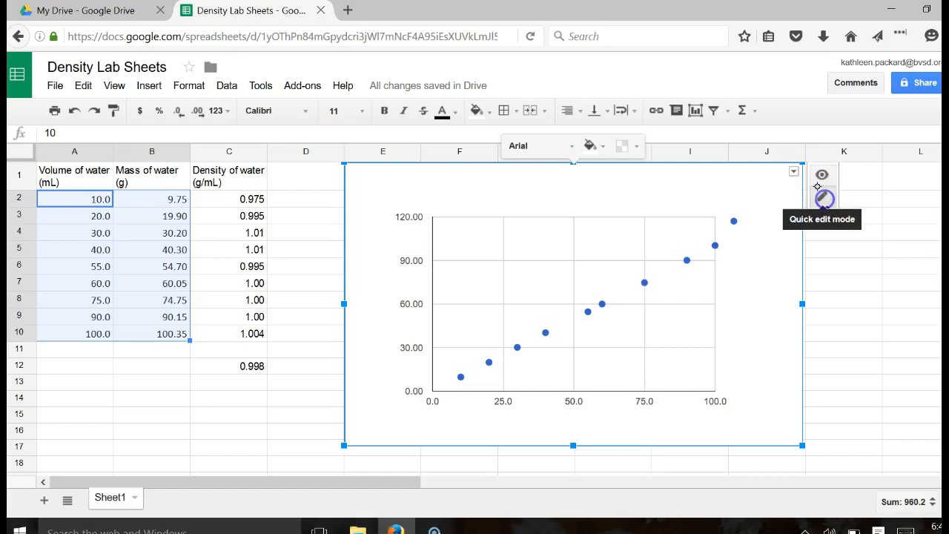
{"action": "left_click", "coordinate": [822, 176]}
{"action": "left_click", "coordinate": [824, 178]}
{"action": "left_click", "coordinate": [826, 178]}
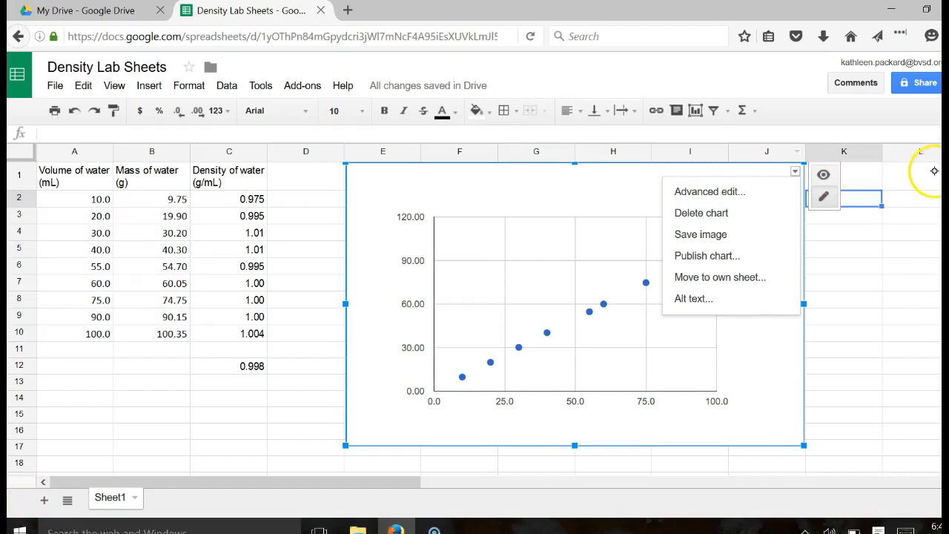
- In the full chart editor, title the chart 'Density of Water' and select the horizontal axis title box
{"action": "left_click", "coordinate": [719, 196]}
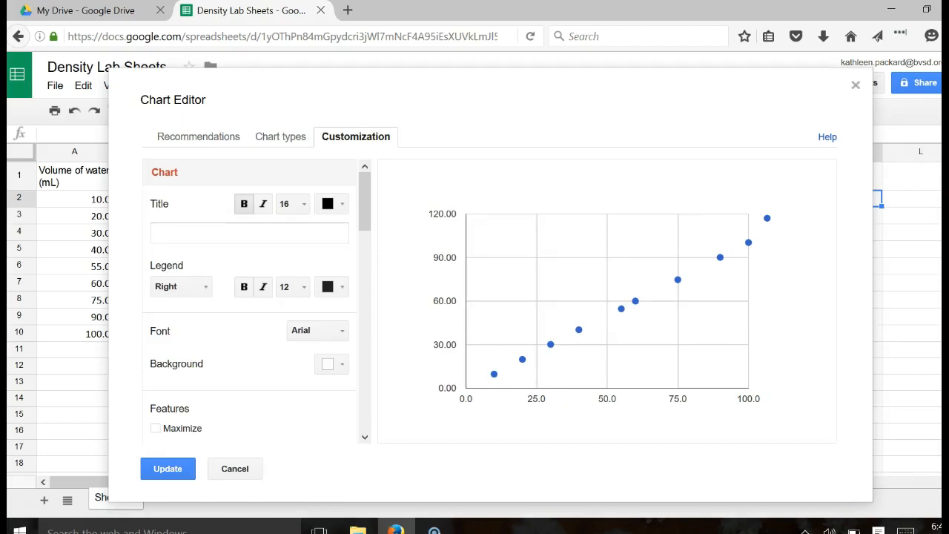
{"action": "left_click", "coordinate": [190, 235]}
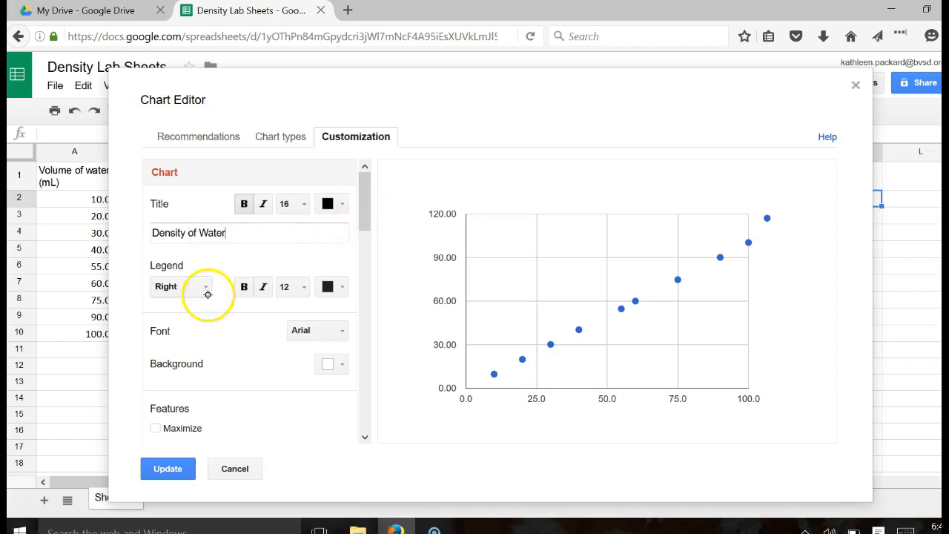
{"action": "left_click", "coordinate": [364, 248]}
{"action": "left_click_drag", "start_coordinate": [364, 248], "coordinate": [376, 224]}
{"action": "left_click", "coordinate": [217, 329]}
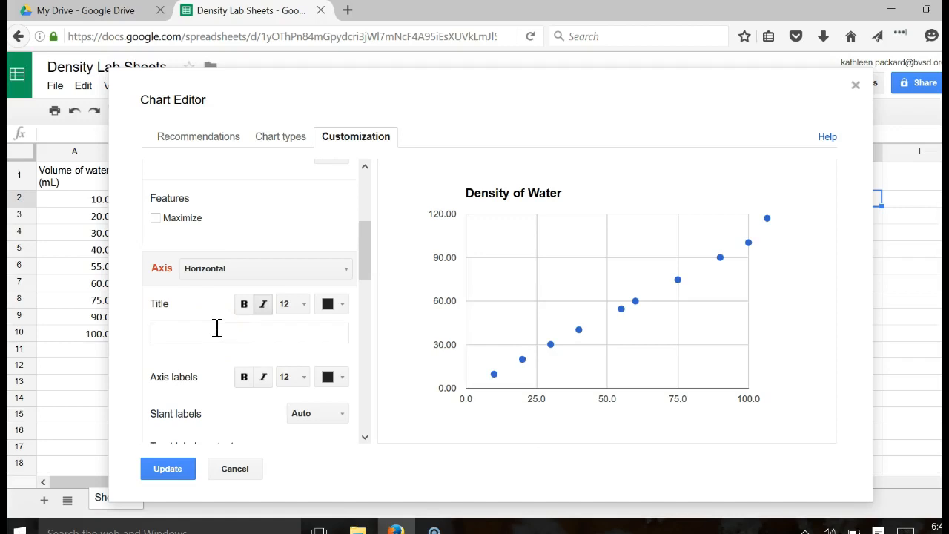
- Title the horizontal axis 'Volume of Water (mL)' and the vertical axis 'Mass of Water (g)'
{"action": "type", "text": "lume of Water (mL)"}
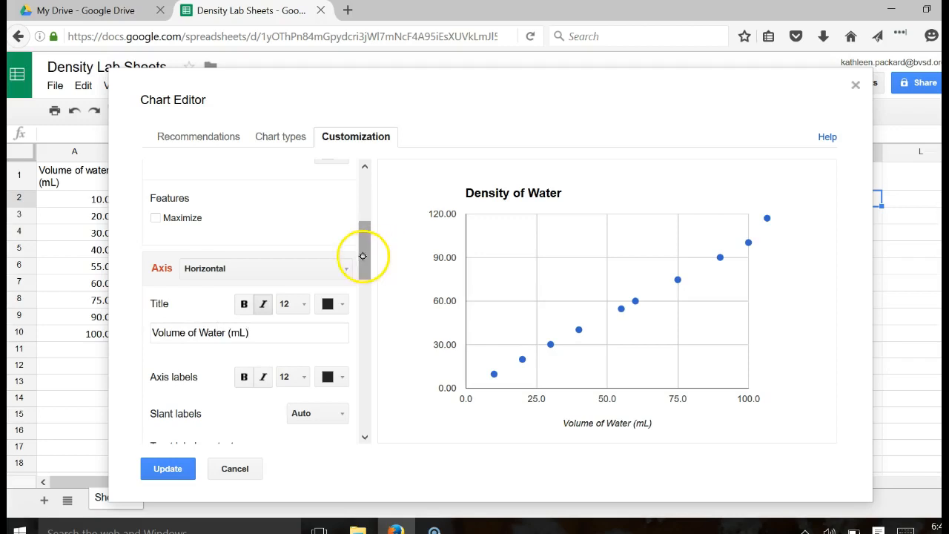
{"action": "left_click_drag", "start_coordinate": [360, 287], "coordinate": [375, 250]}
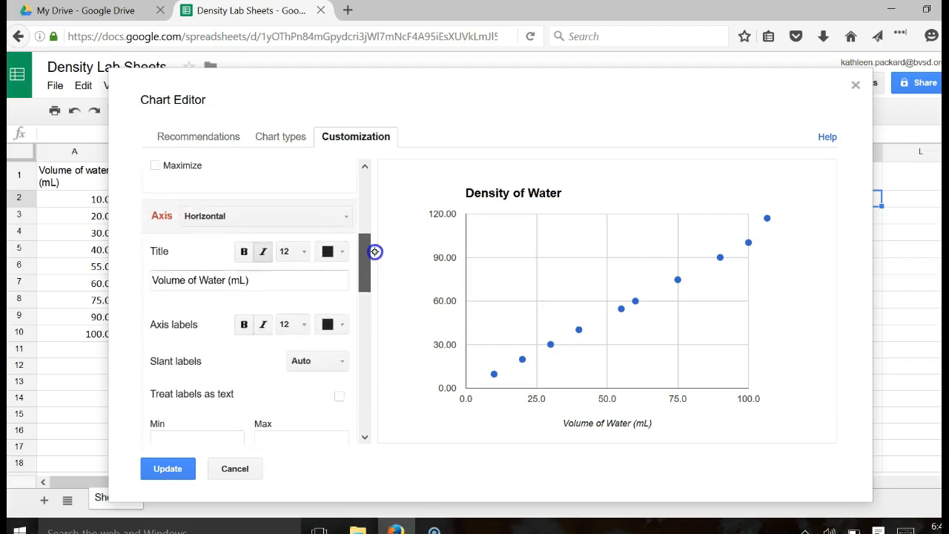
{"action": "left_click", "coordinate": [344, 217]}
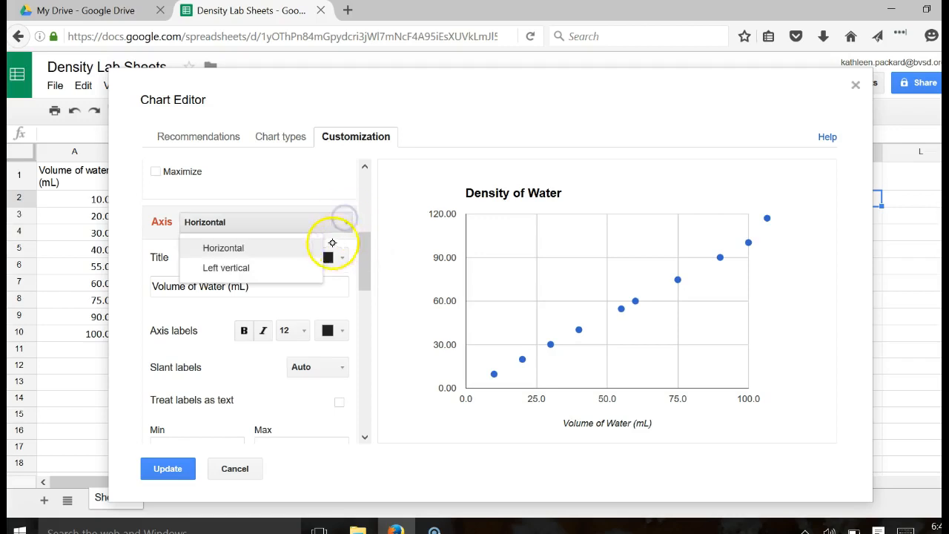
{"action": "left_click", "coordinate": [256, 265]}
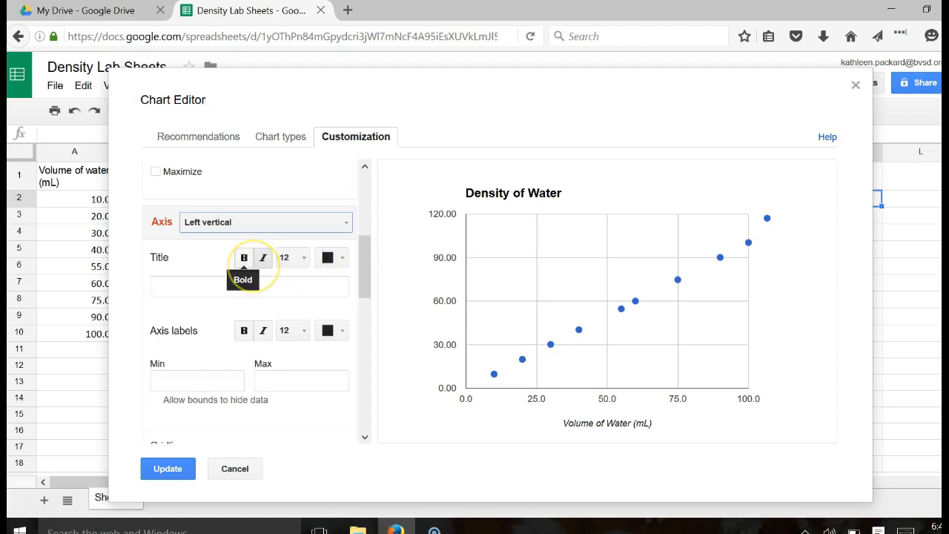
{"action": "left_click", "coordinate": [172, 285]}
{"action": "type", "text": "Mass of wate"}
{"action": "key", "text": "BackSpace"}
{"action": "key", "text": "BackSpace"}
{"action": "key", "text": "BackSpace"}
{"action": "key", "text": "BackSpace"}
{"action": "type", "text": "Water (g)"}
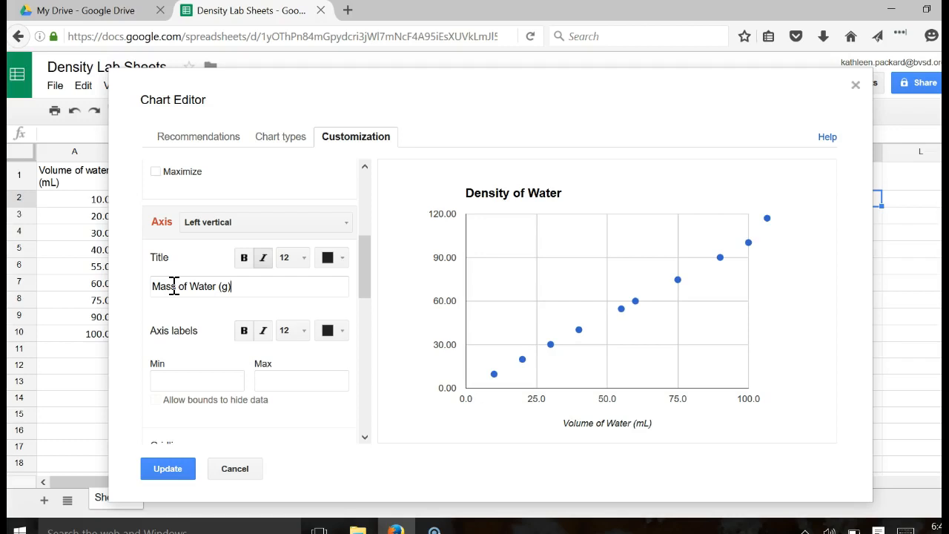
{"action": "left_click", "coordinate": [363, 278]}
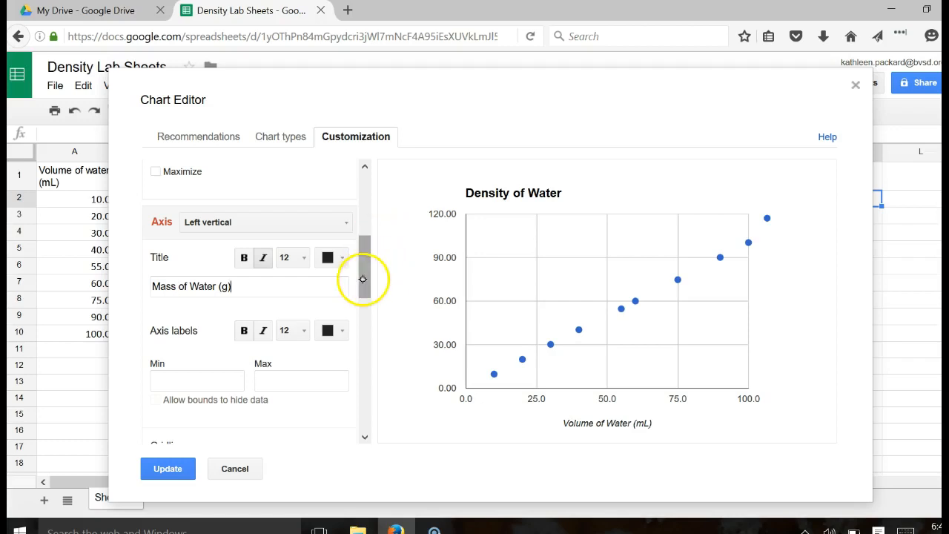
{"action": "left_click_drag", "start_coordinate": [373, 324], "coordinate": [364, 322]}
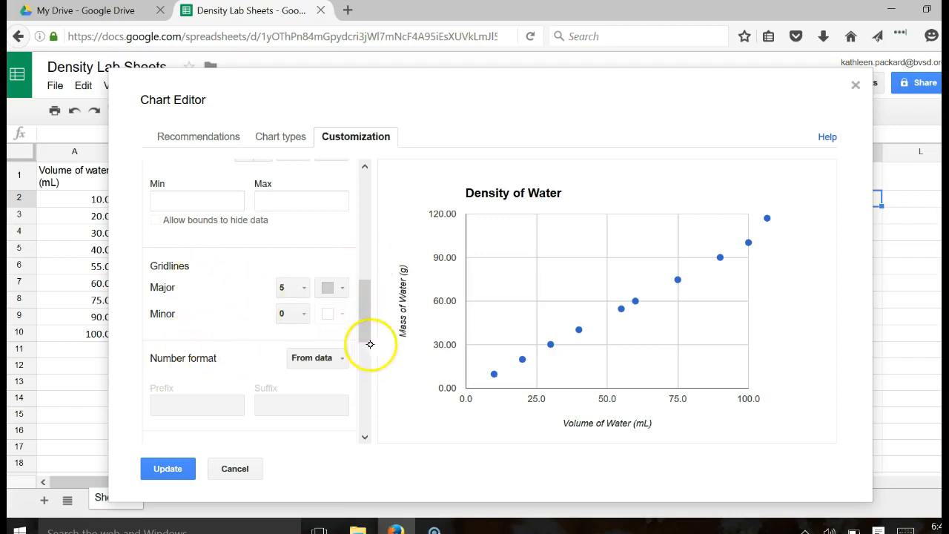
{"action": "left_click_drag", "start_coordinate": [364, 336], "coordinate": [373, 447]}
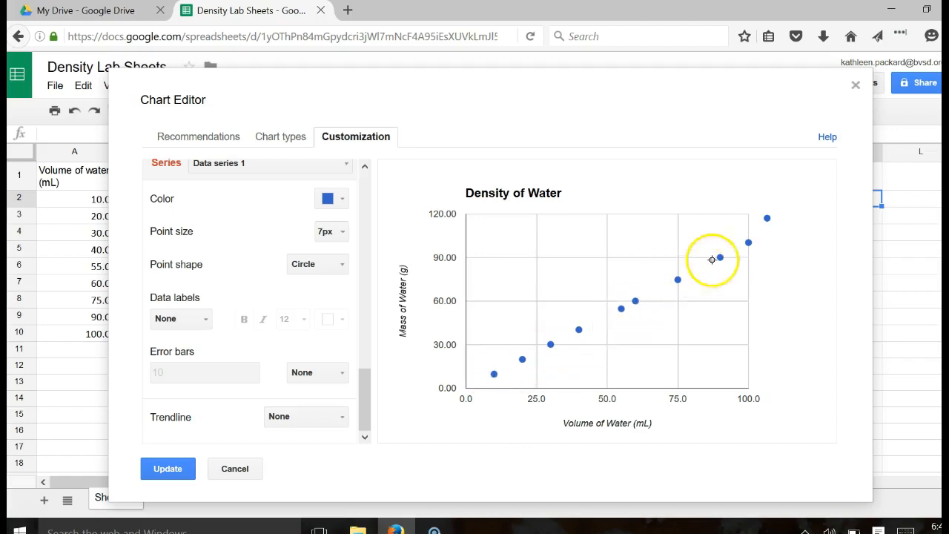
- Add a linear trendline to the water series, labelled with its equation y = 1.003 * x - 0.133
{"action": "mouse_move", "coordinate": [493, 378]}
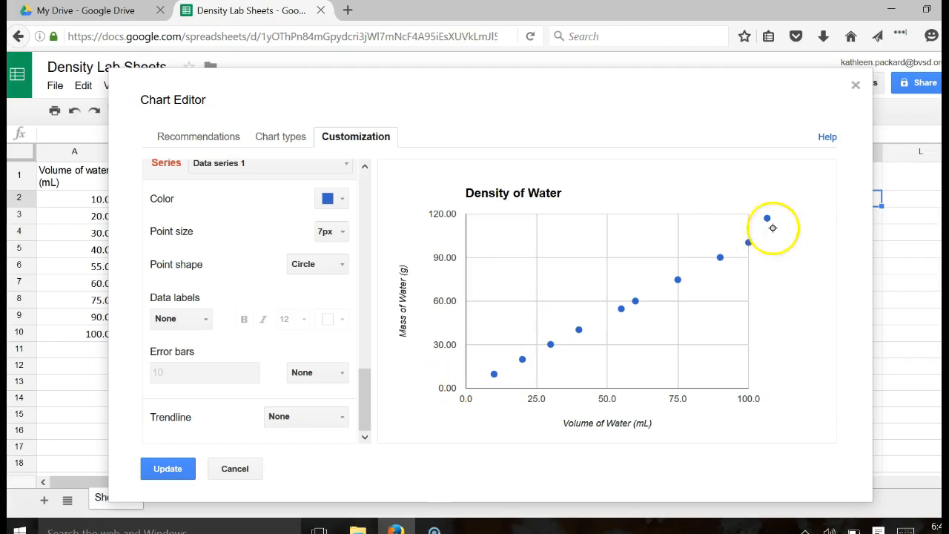
{"action": "left_click", "coordinate": [331, 421]}
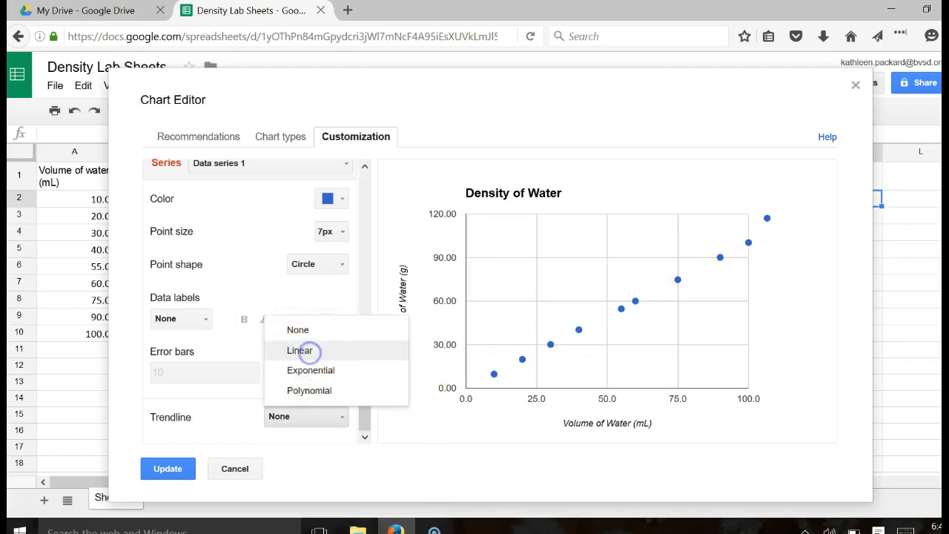
{"action": "left_click", "coordinate": [310, 351]}
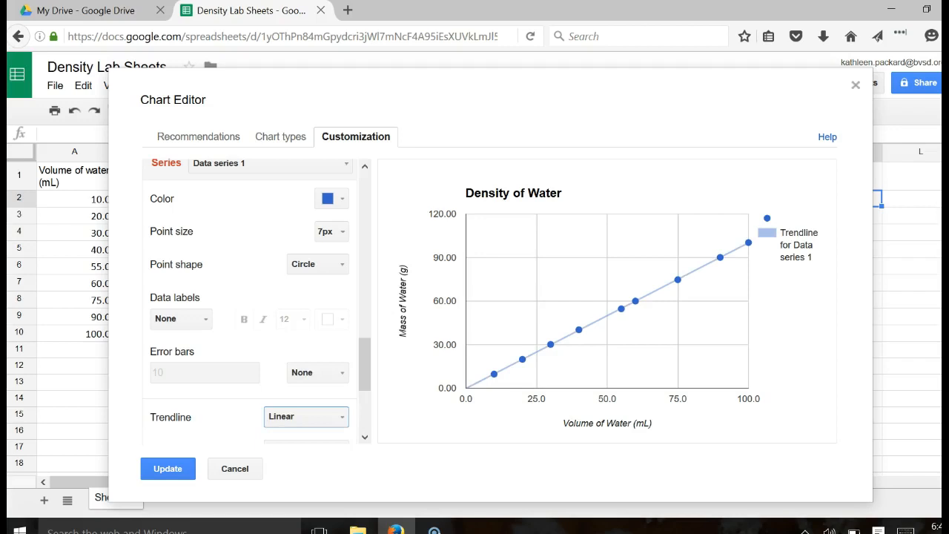
{"action": "left_click_drag", "start_coordinate": [370, 373], "coordinate": [369, 399]}
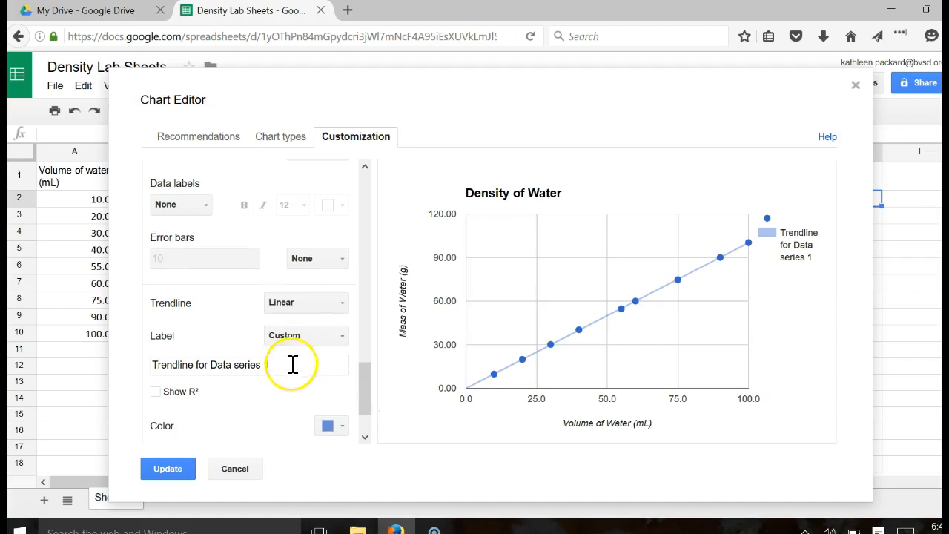
{"action": "left_click", "coordinate": [310, 337]}
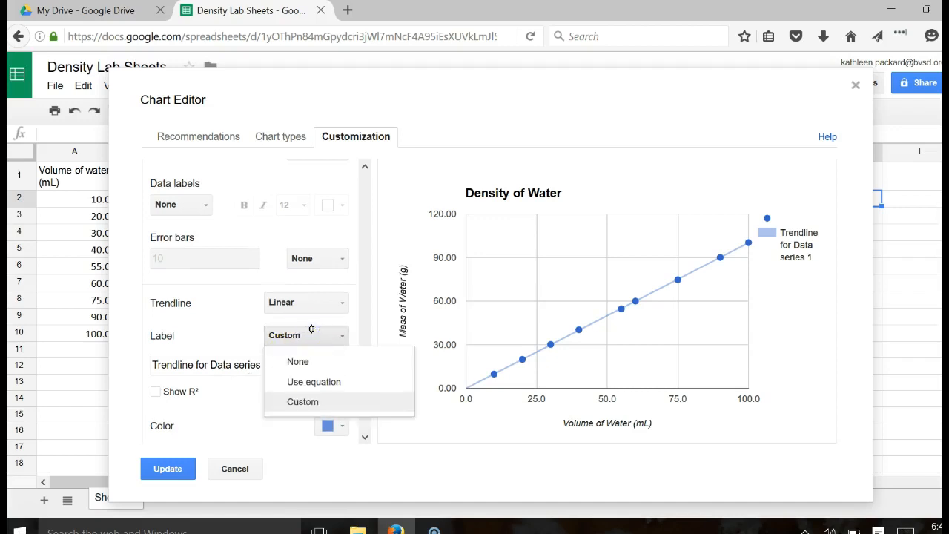
{"action": "left_click", "coordinate": [340, 385]}
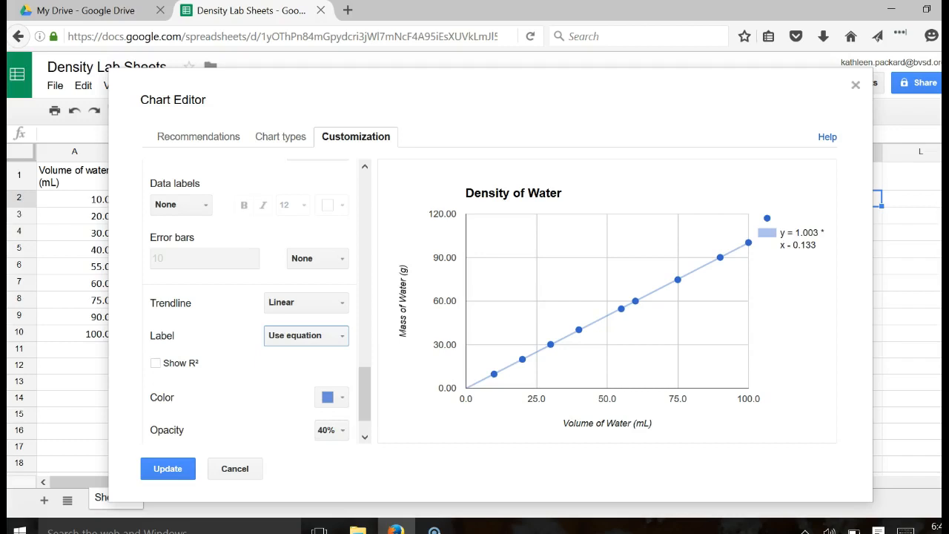
{"action": "mouse_move", "coordinate": [561, 344]}
- Show R² (r^2 = 1) in the trendline label and apply the chart changes with Update
{"action": "left_click", "coordinate": [462, 470]}
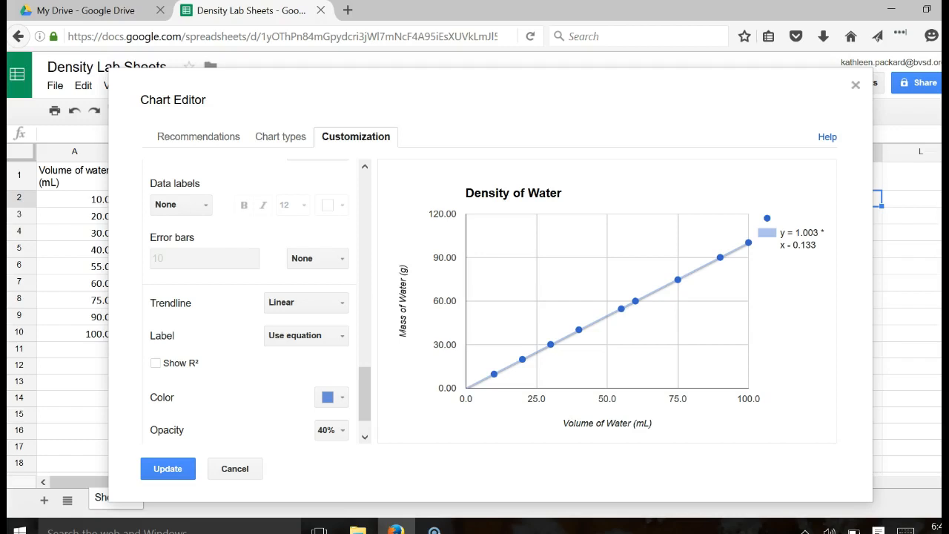
{"action": "left_click", "coordinate": [155, 363]}
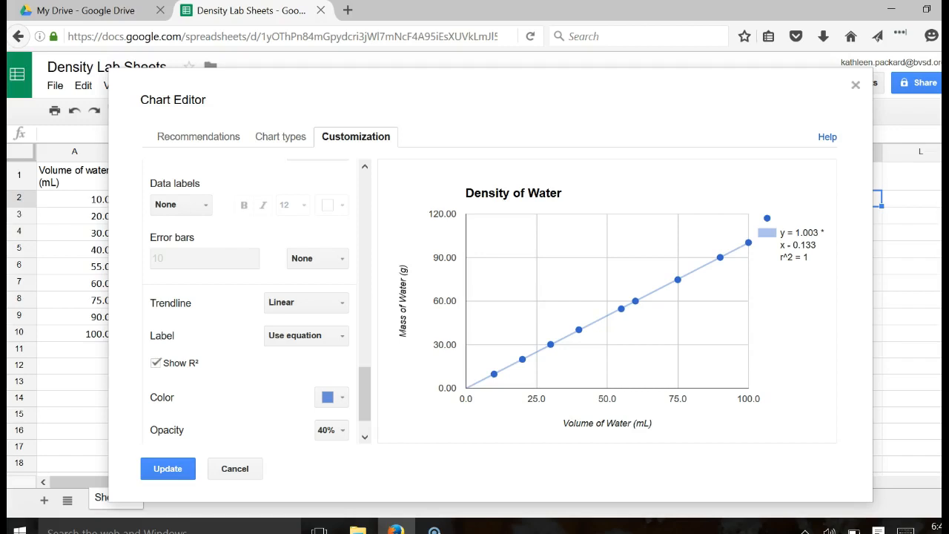
{"action": "triple_click", "coordinate": [794, 246]}
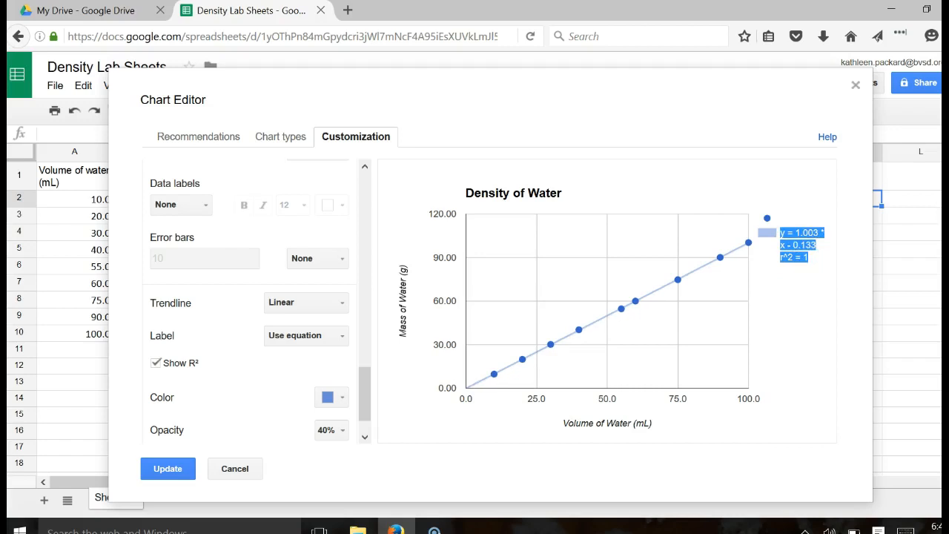
{"action": "left_click", "coordinate": [798, 298]}
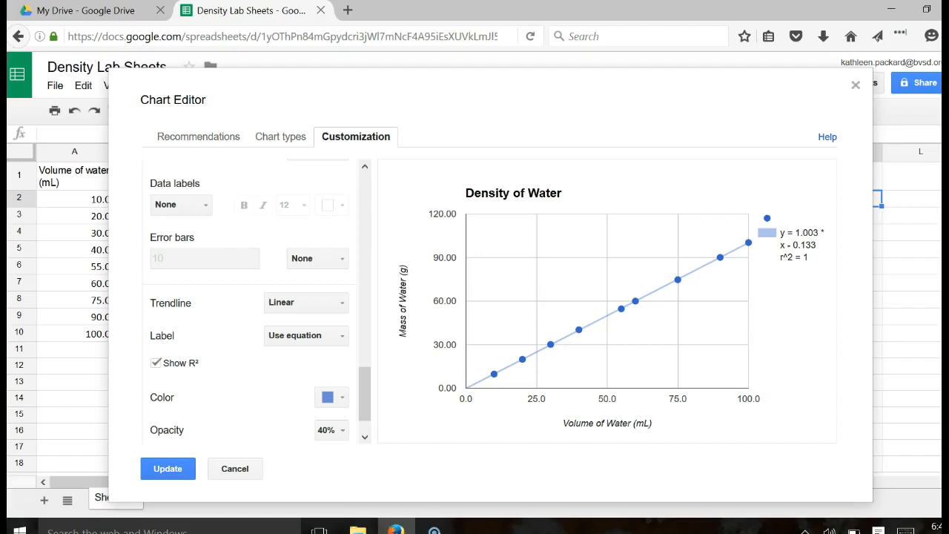
{"action": "left_click", "coordinate": [168, 468]}
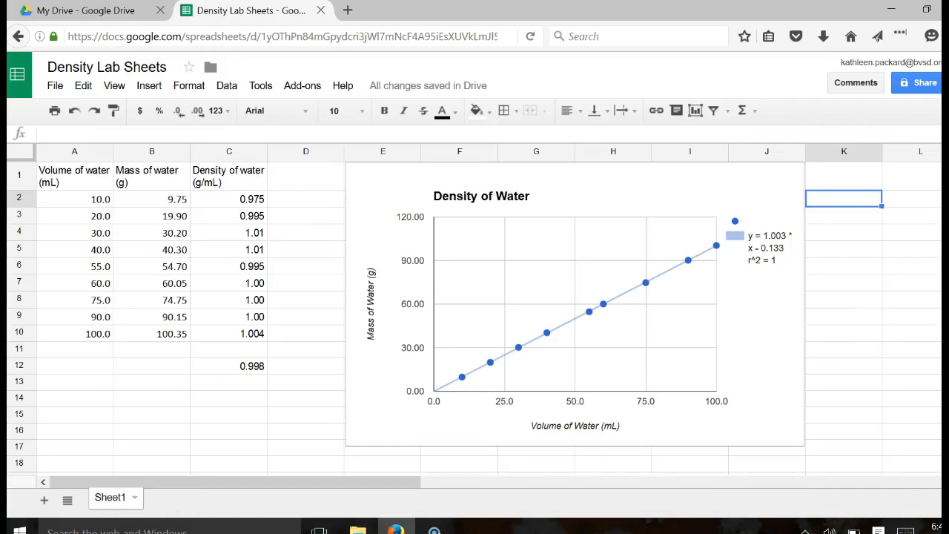
- Select and nudge the Density of Water chart, then open and close its right-click editing menu
{"action": "left_click", "coordinate": [785, 277]}
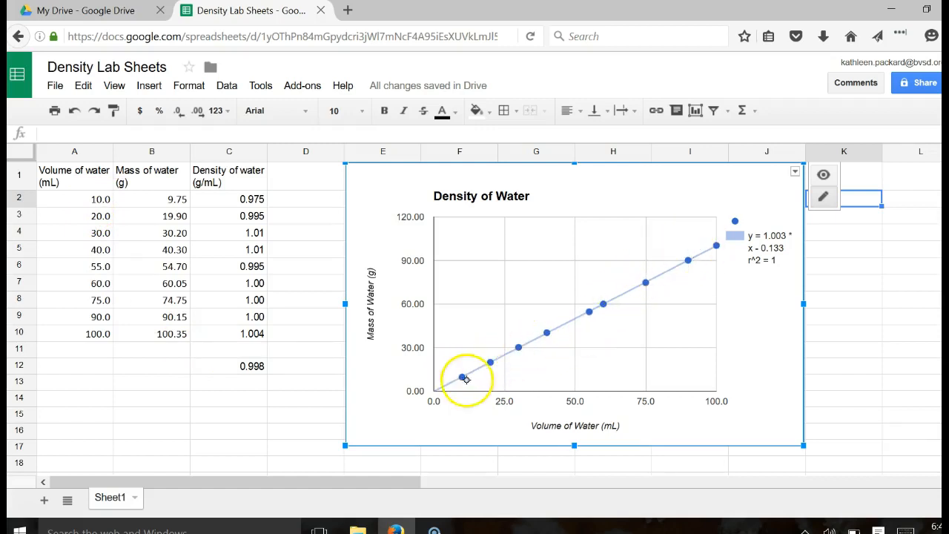
{"action": "mouse_move", "coordinate": [466, 379]}
{"action": "left_mouse_down"}
{"action": "mouse_move", "coordinate": [454, 379]}
{"action": "mouse_move", "coordinate": [461, 376]}
{"action": "left_mouse_up"}
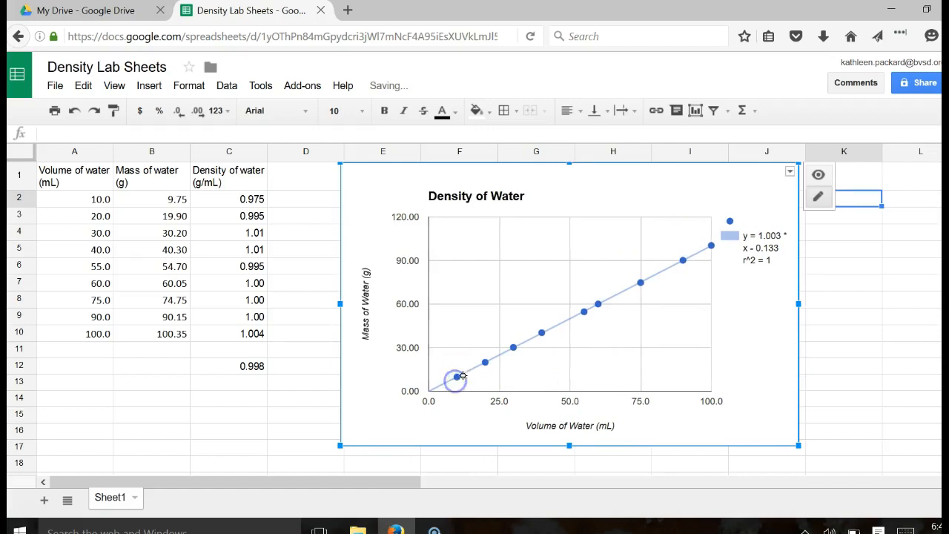
{"action": "left_click", "coordinate": [457, 377]}
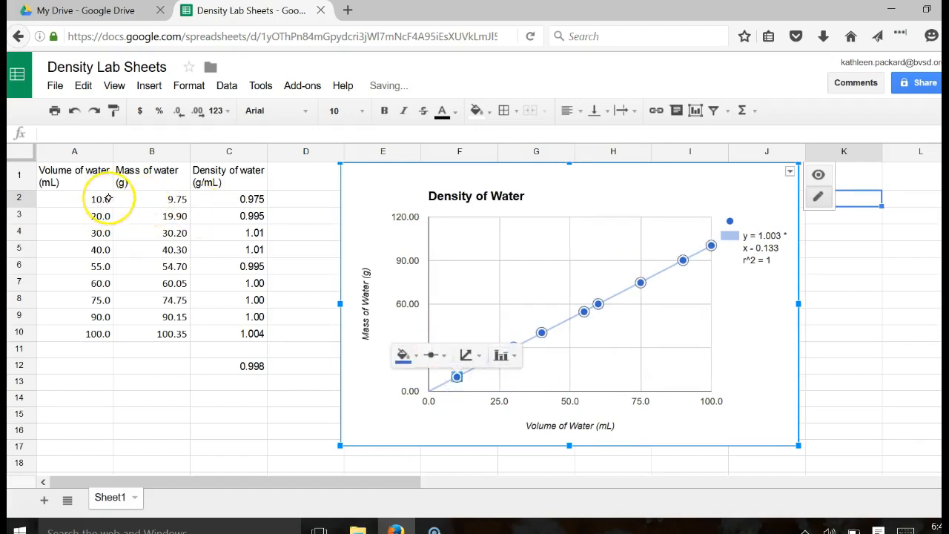
{"action": "left_click", "coordinate": [181, 202]}
{"action": "left_click", "coordinate": [457, 373]}
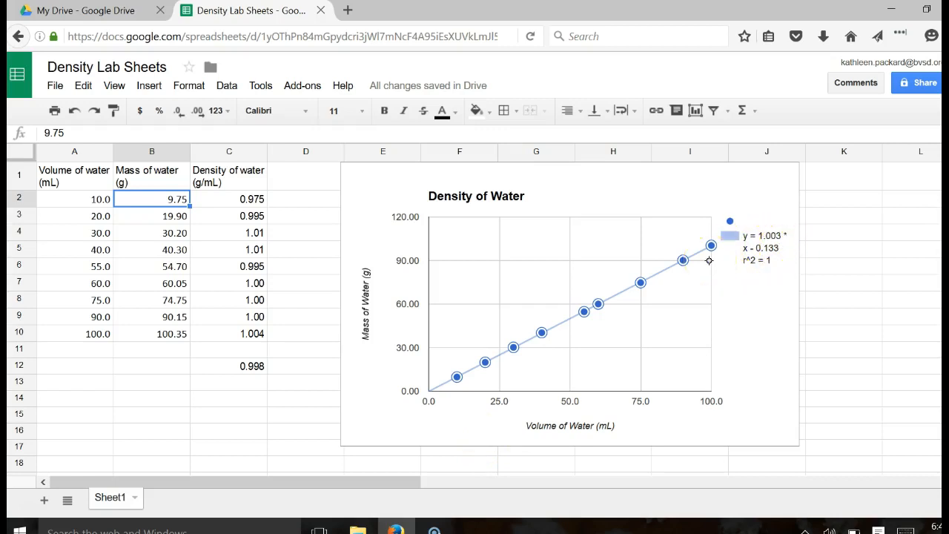
{"action": "right_click", "coordinate": [747, 181]}
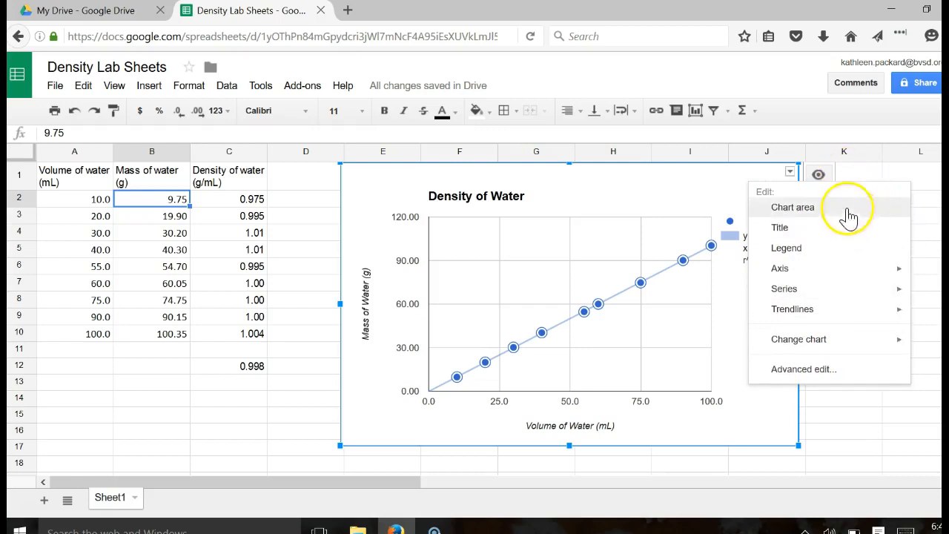
{"action": "left_click", "coordinate": [671, 205]}
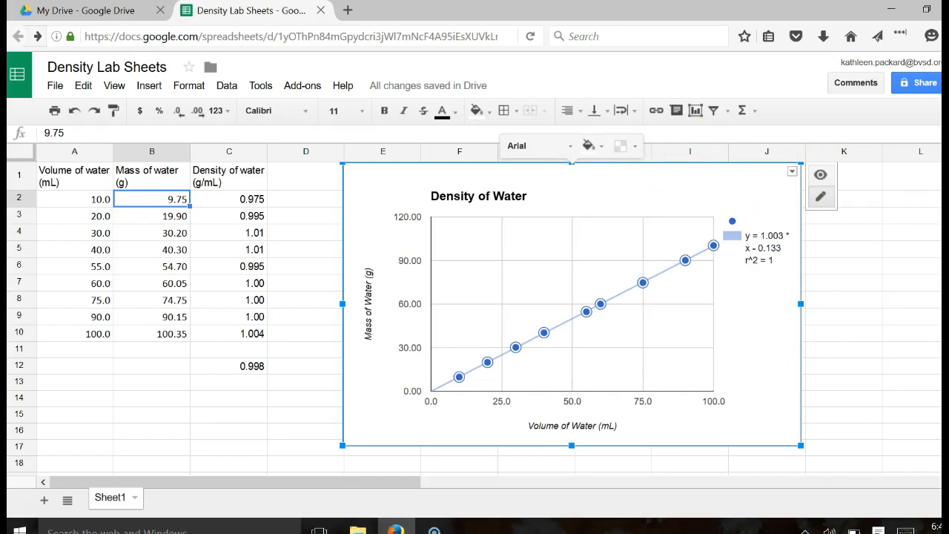
- Move the water chart down-right and select the clay data E2:F6
{"action": "left_click_drag", "start_coordinate": [684, 180], "coordinate": [733, 394]}
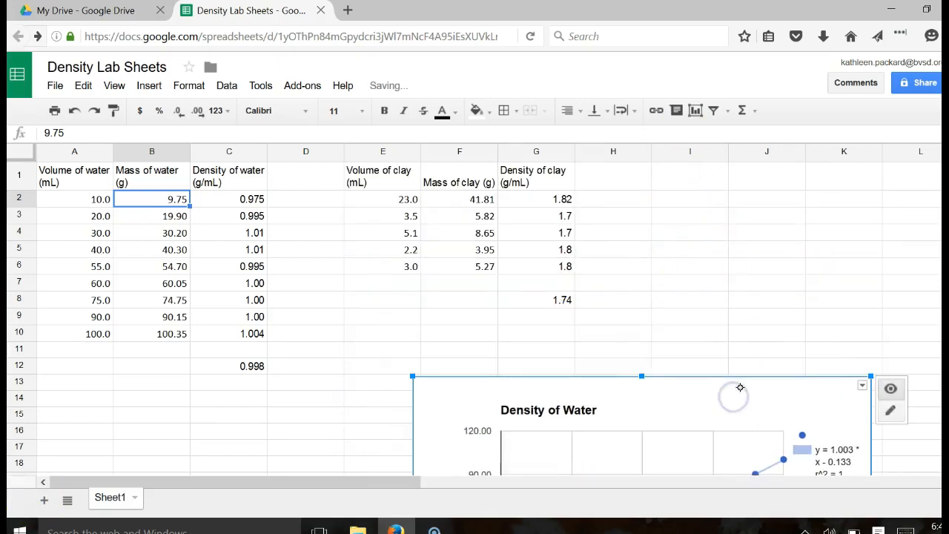
{"action": "left_click_drag", "start_coordinate": [392, 198], "coordinate": [482, 189]}
{"action": "left_click_drag", "start_coordinate": [377, 200], "coordinate": [487, 268]}
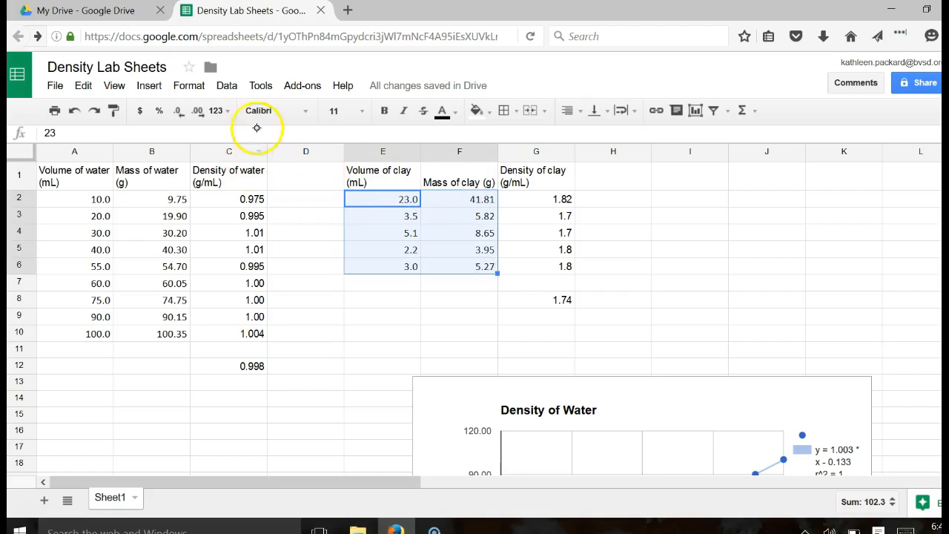
- Start a scatter chart of the clay data titled 'Density of Clay', then cancel it
{"action": "left_click", "coordinate": [147, 85]}
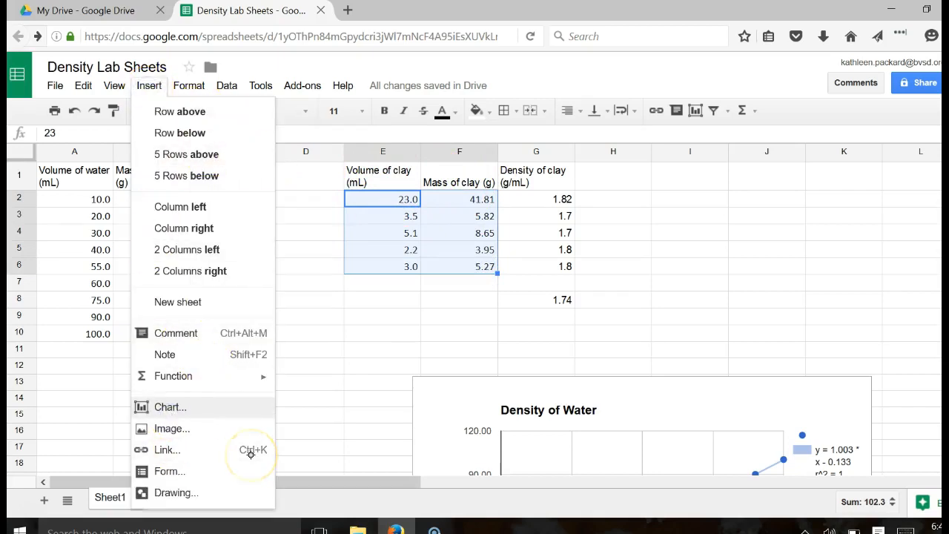
{"action": "left_click", "coordinate": [169, 407]}
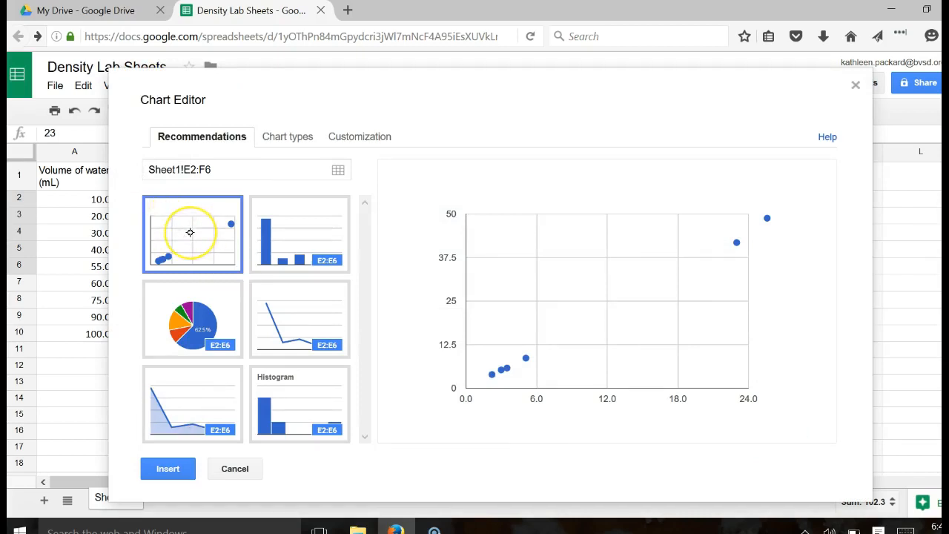
{"action": "left_click", "coordinate": [612, 321]}
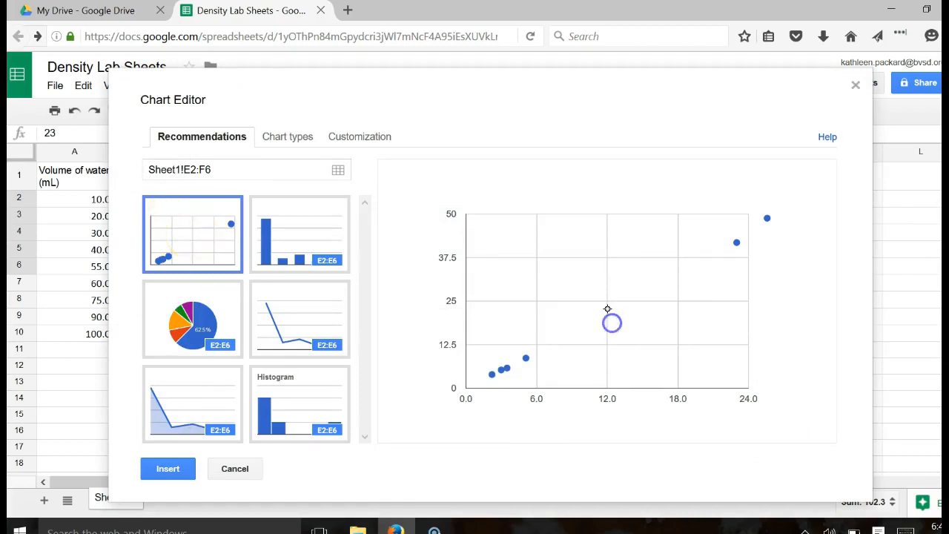
{"action": "left_click", "coordinate": [371, 141]}
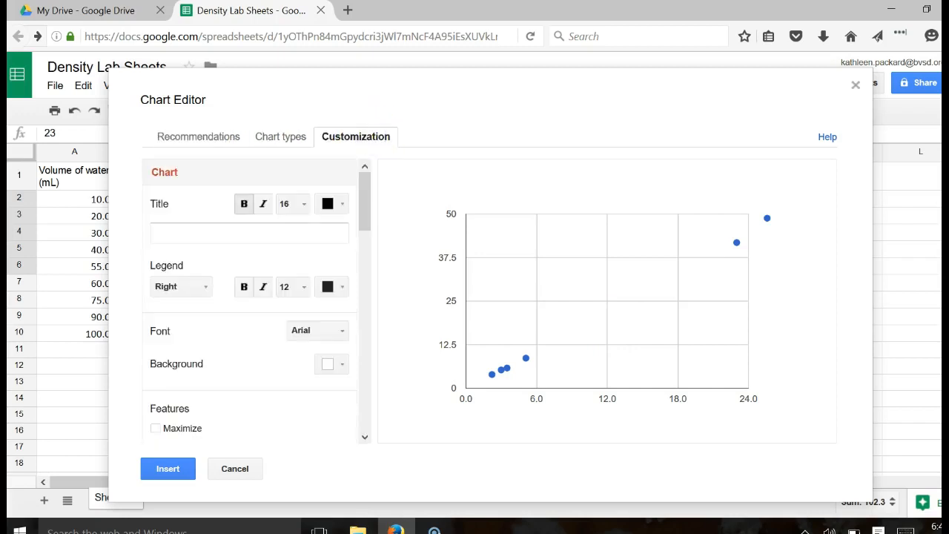
{"action": "left_click", "coordinate": [198, 233]}
{"action": "type", "text": "Density of Clay"}
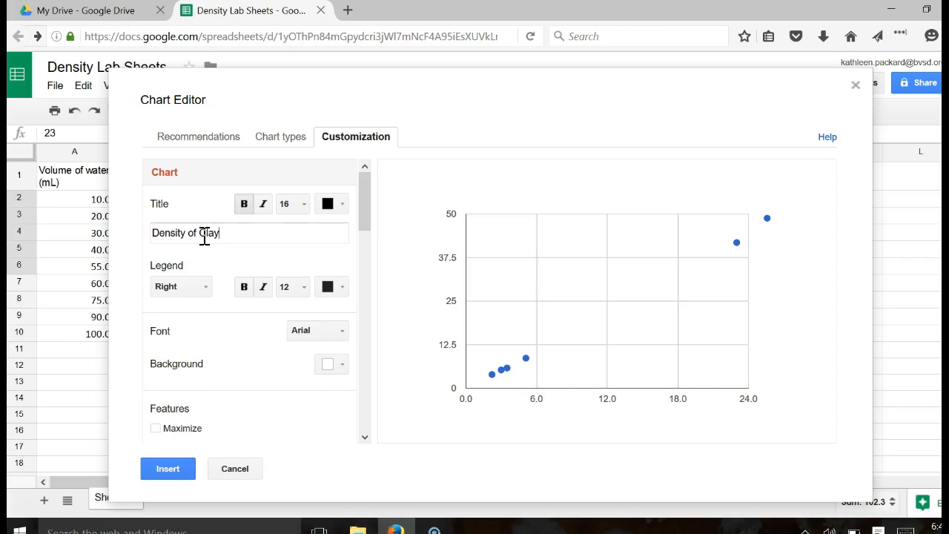
{"action": "left_click", "coordinate": [233, 474]}
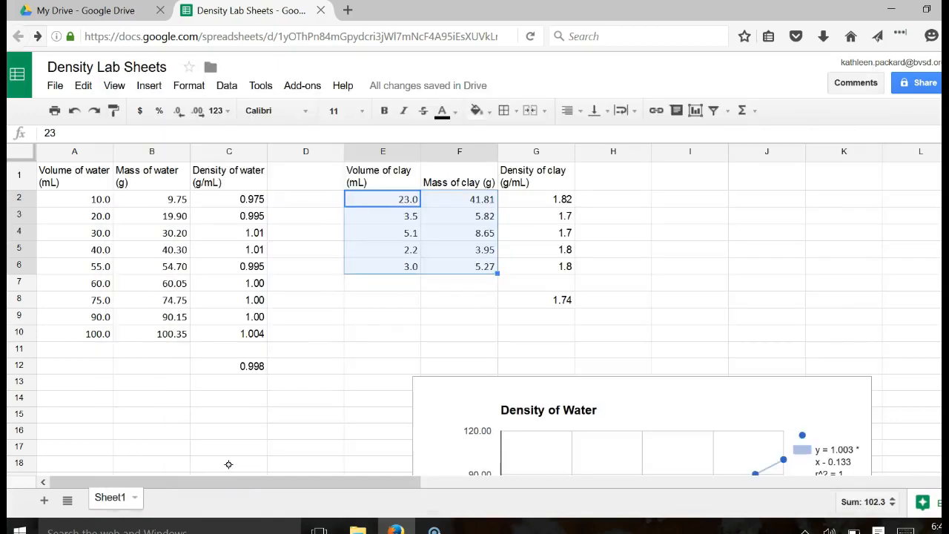
{"action": "left_click", "coordinate": [228, 465]}
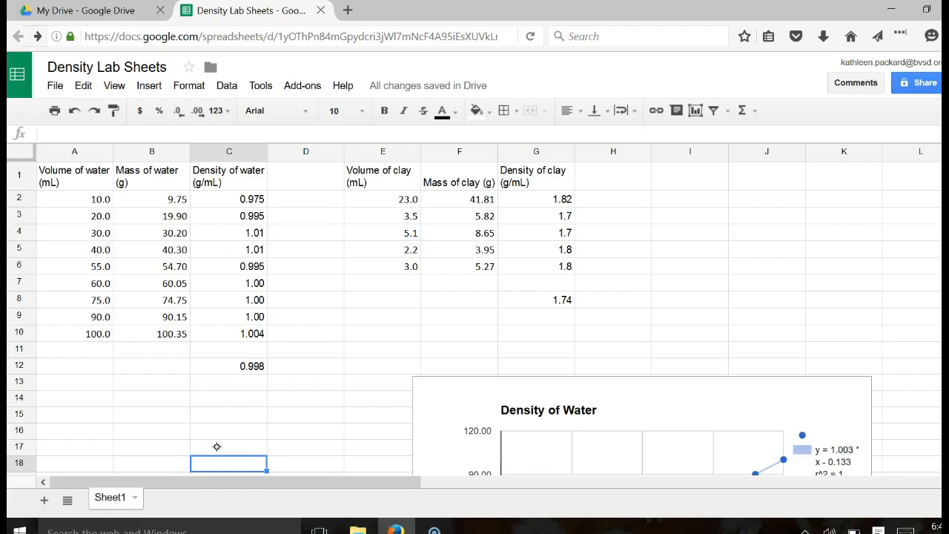
{"action": "left_click_drag", "start_coordinate": [59, 183], "coordinate": [261, 372]}
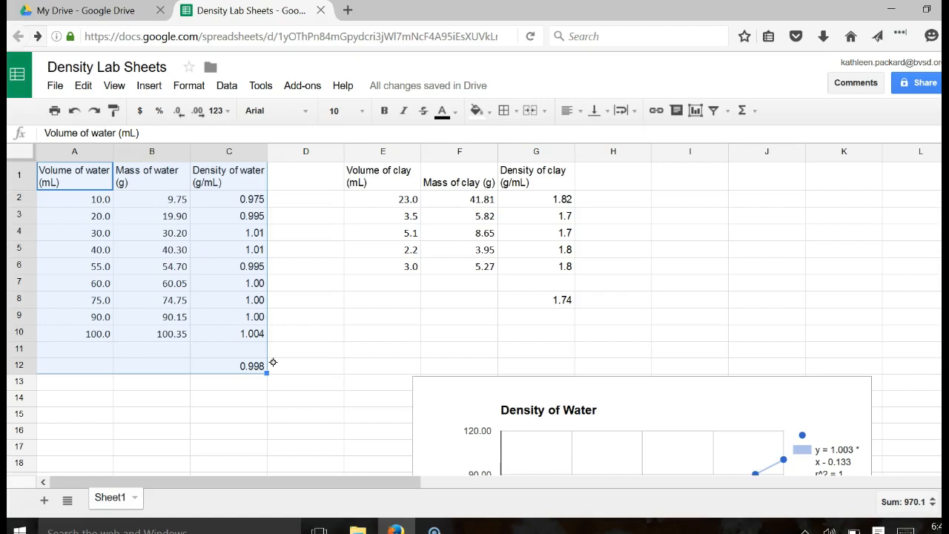
{"action": "left_click", "coordinate": [83, 85]}
{"action": "left_click", "coordinate": [106, 187]}
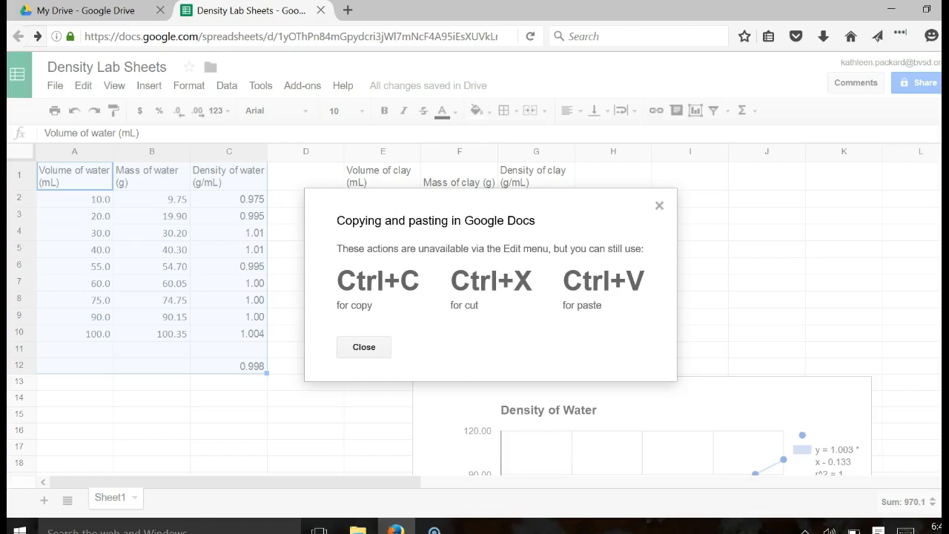
{"action": "left_click", "coordinate": [364, 346]}
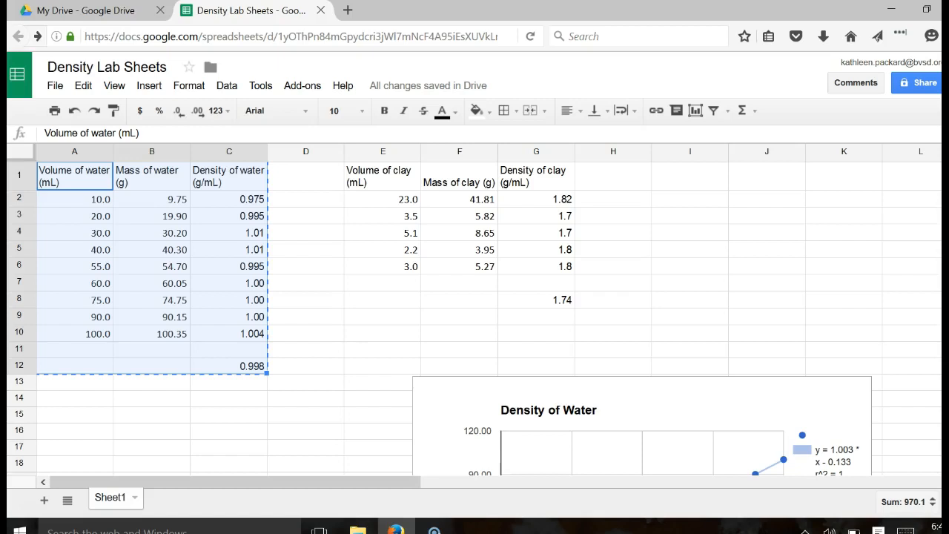
{"action": "left_click_drag", "start_coordinate": [384, 169], "coordinate": [565, 299]}
{"action": "key", "text": "ctrl+c"}
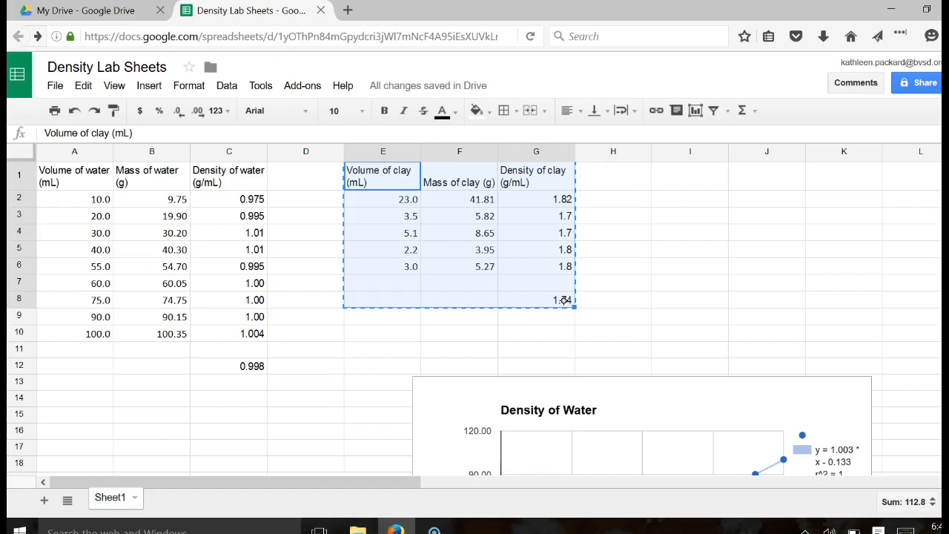
{"action": "left_click", "coordinate": [734, 390]}
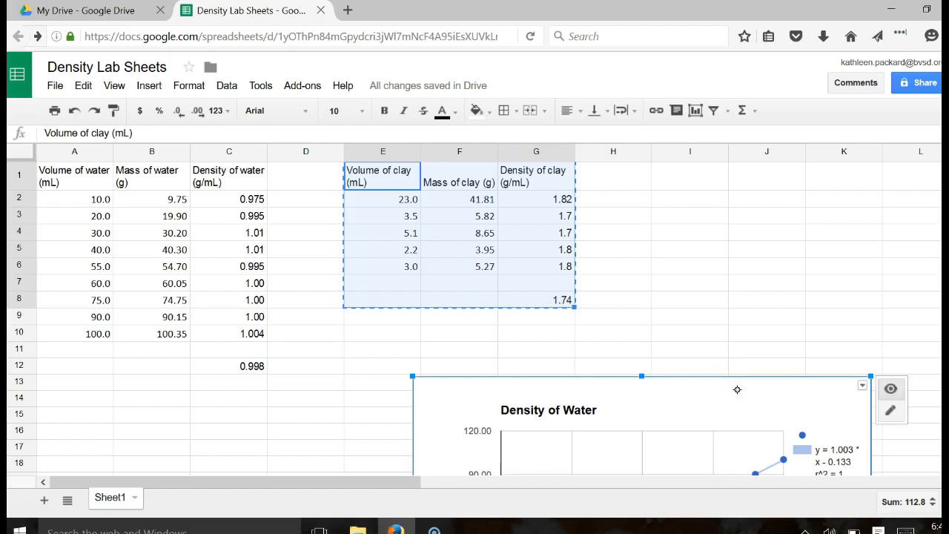
{"action": "key", "text": "Escape"}
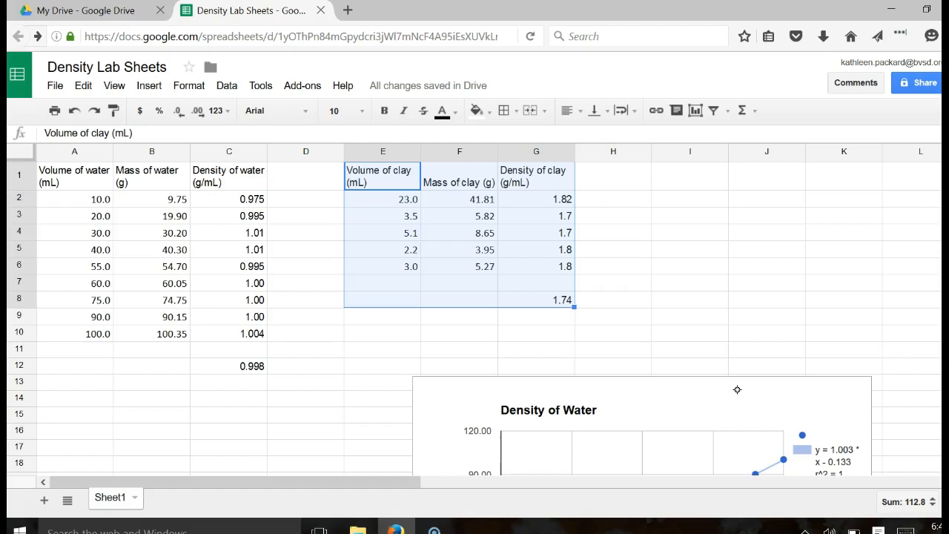
{"action": "left_click", "coordinate": [682, 398]}
{"action": "left_click", "coordinate": [863, 385]}
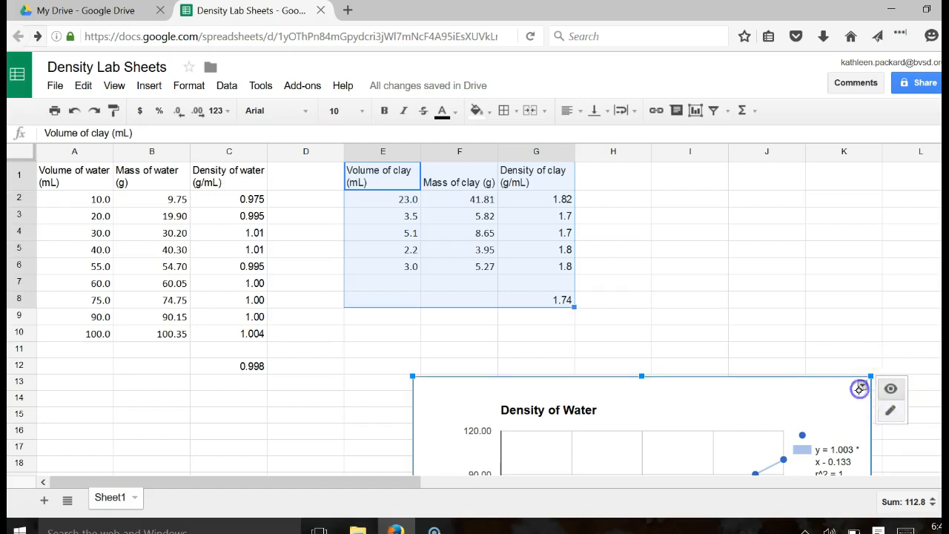
{"action": "left_click", "coordinate": [778, 270]}
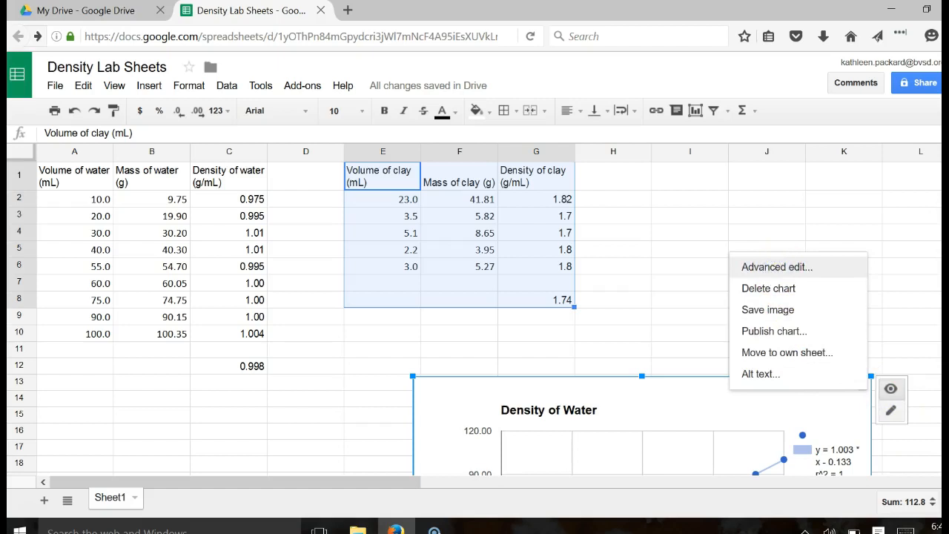
{"action": "left_click_drag", "start_coordinate": [363, 169], "coordinate": [366, 251]}
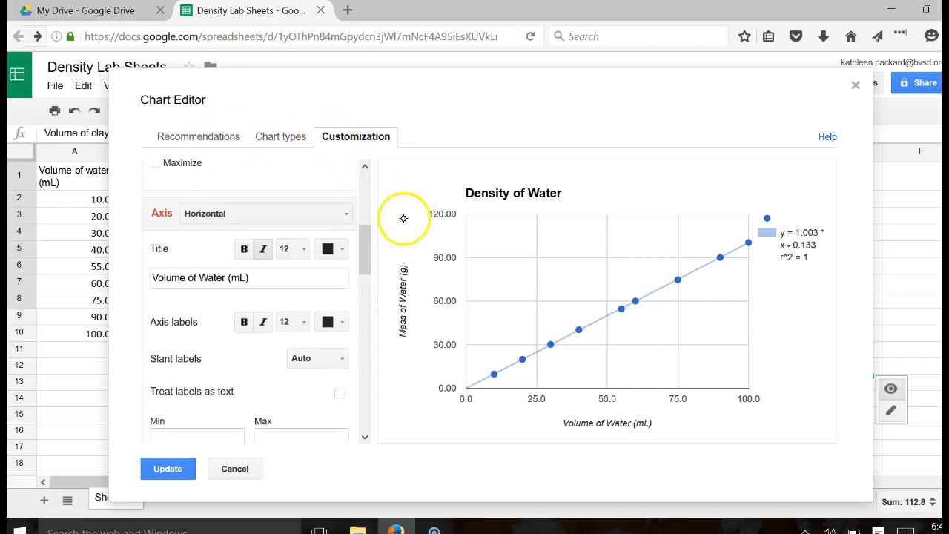
{"action": "left_click_drag", "start_coordinate": [353, 247], "coordinate": [378, 381]}
{"action": "left_click", "coordinate": [377, 384]}
{"action": "left_click", "coordinate": [366, 390]}
{"action": "left_click", "coordinate": [363, 406]}
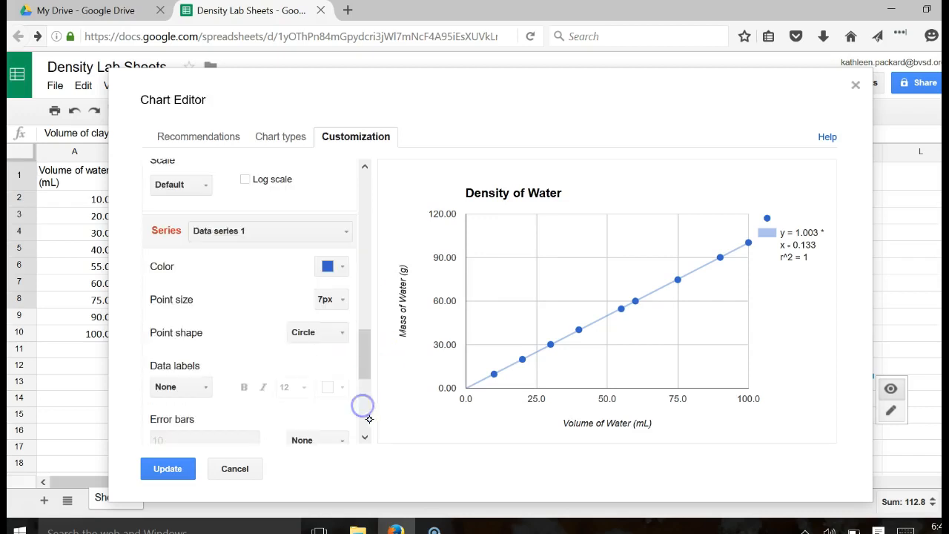
{"action": "left_click", "coordinate": [365, 421]}
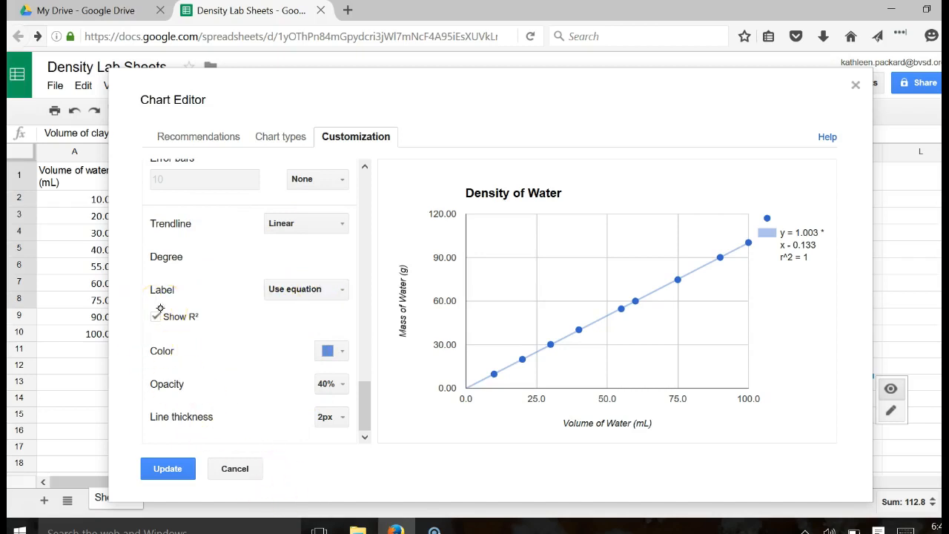
{"action": "left_click", "coordinate": [167, 468]}
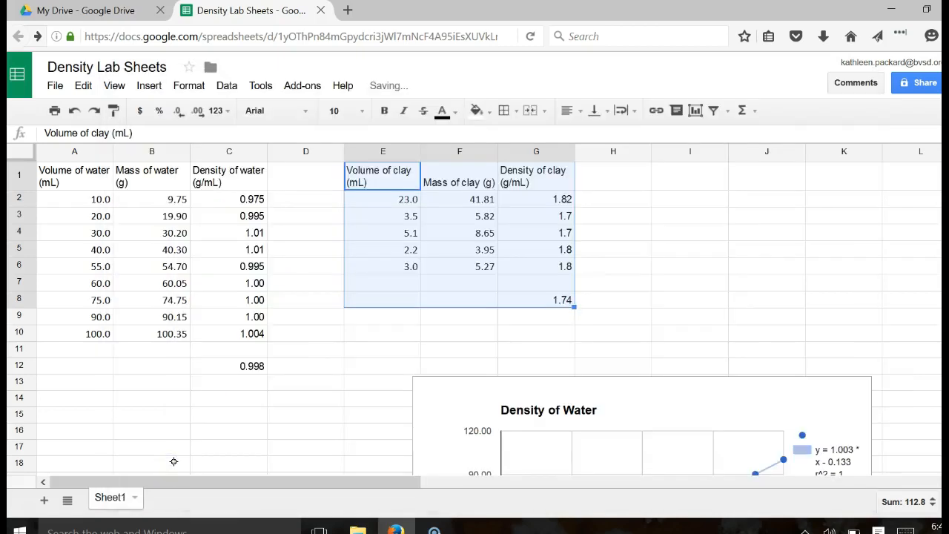